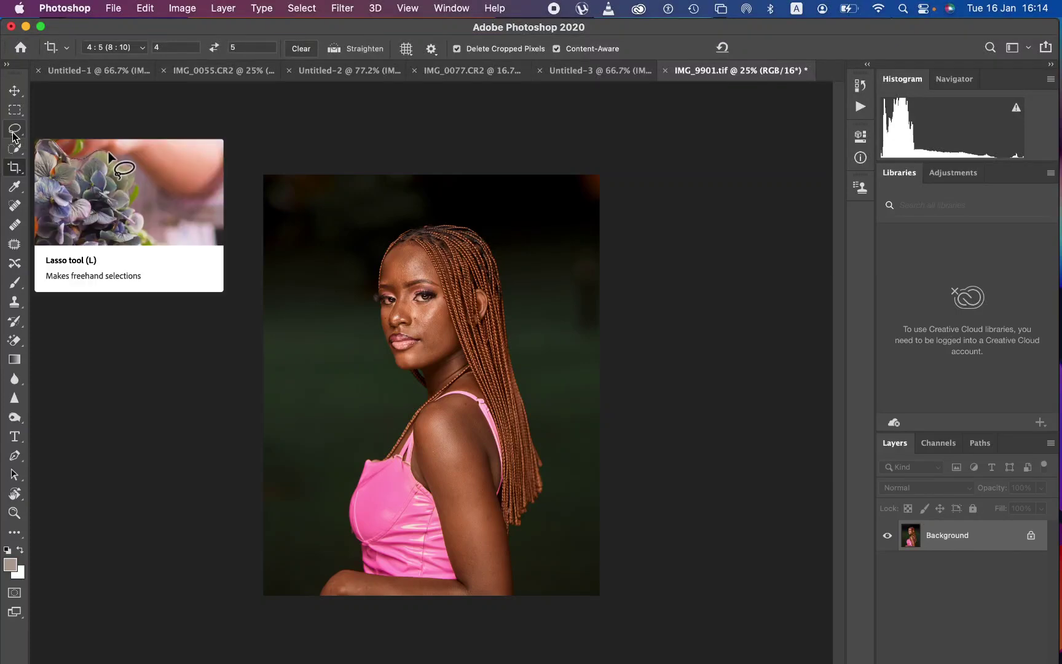
# Activate the Lasso tool and duplicate the Background layer twice
pyautogui.click(13, 130)
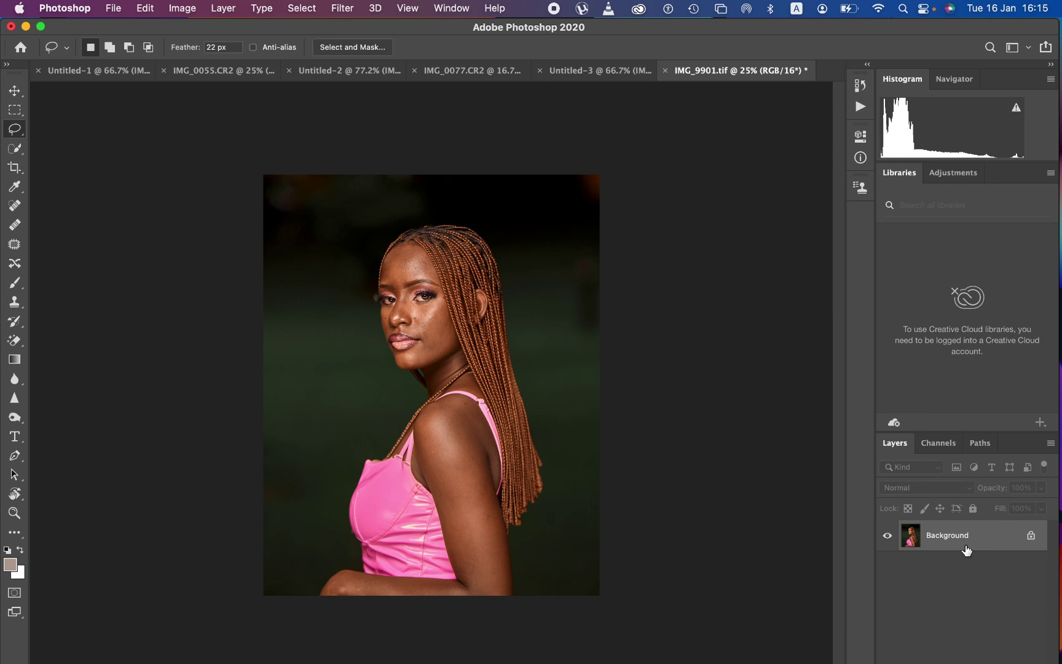
pyautogui.press('super+j')
pyautogui.press('super+j')
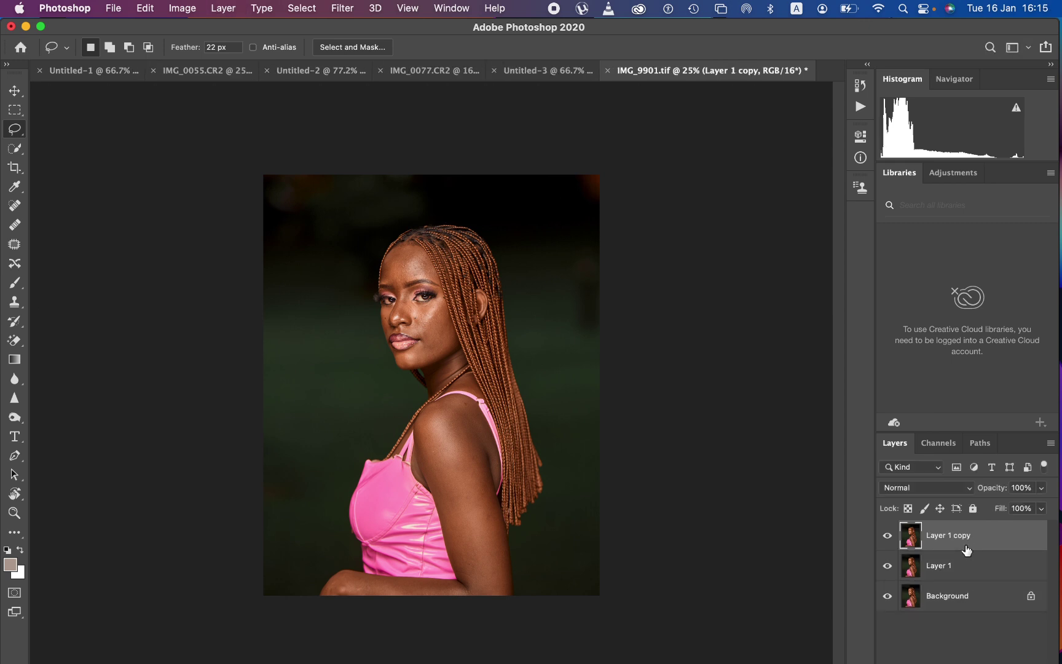
# Rename the lower duplicate layer as low and the upper one as high
pyautogui.doubleClick(935, 566)
pyautogui.write('lo')
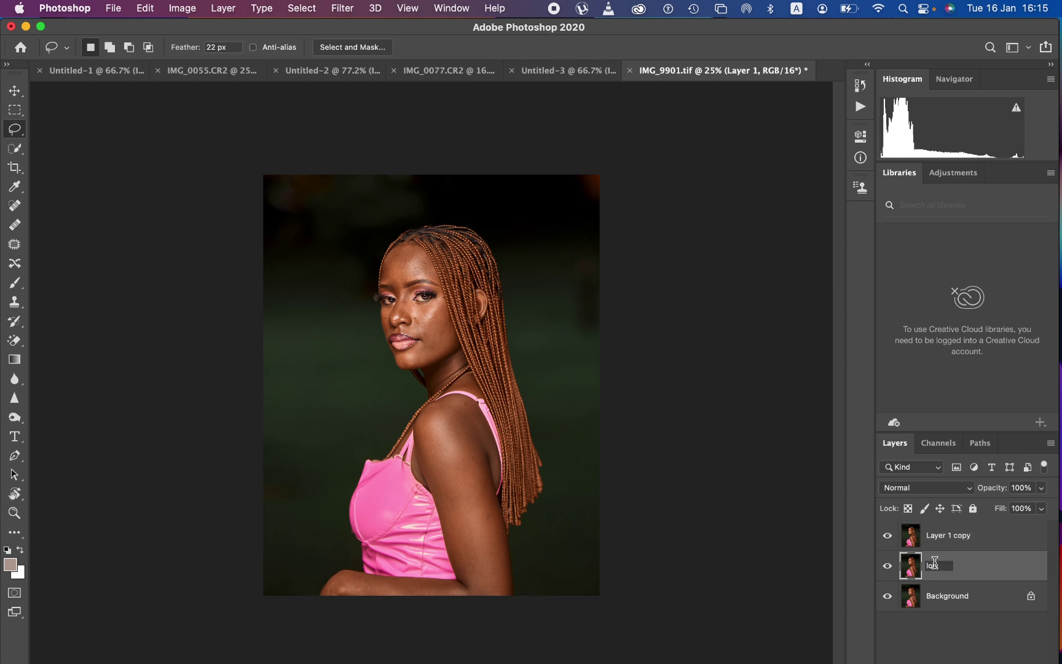
pyautogui.write('w')
pyautogui.doubleClick(935, 535)
pyautogui.write('high')
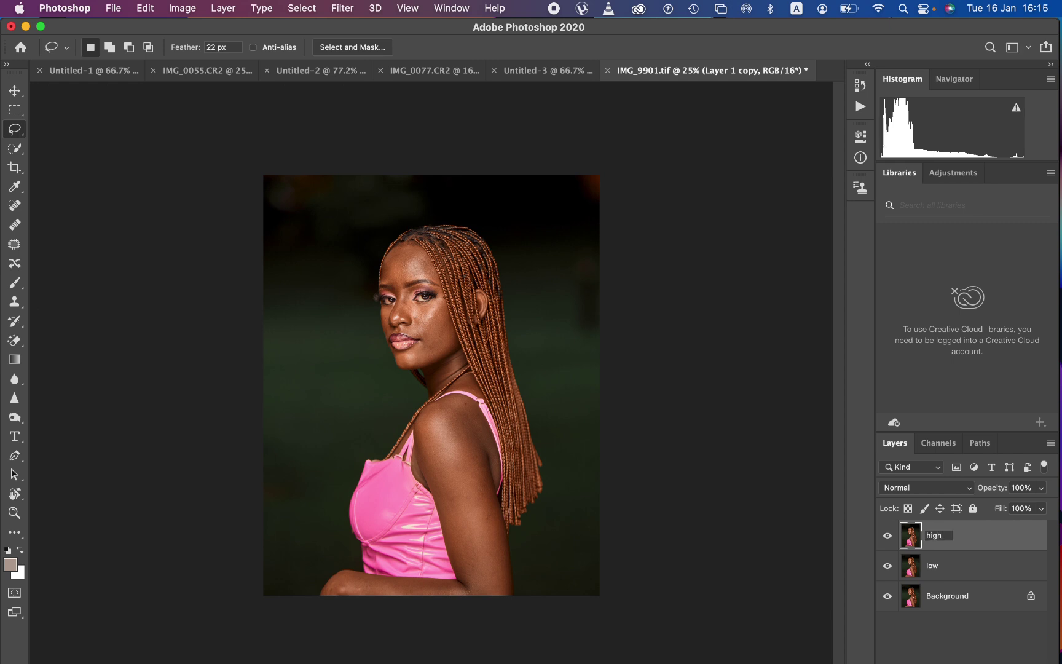
pyautogui.press('Return')
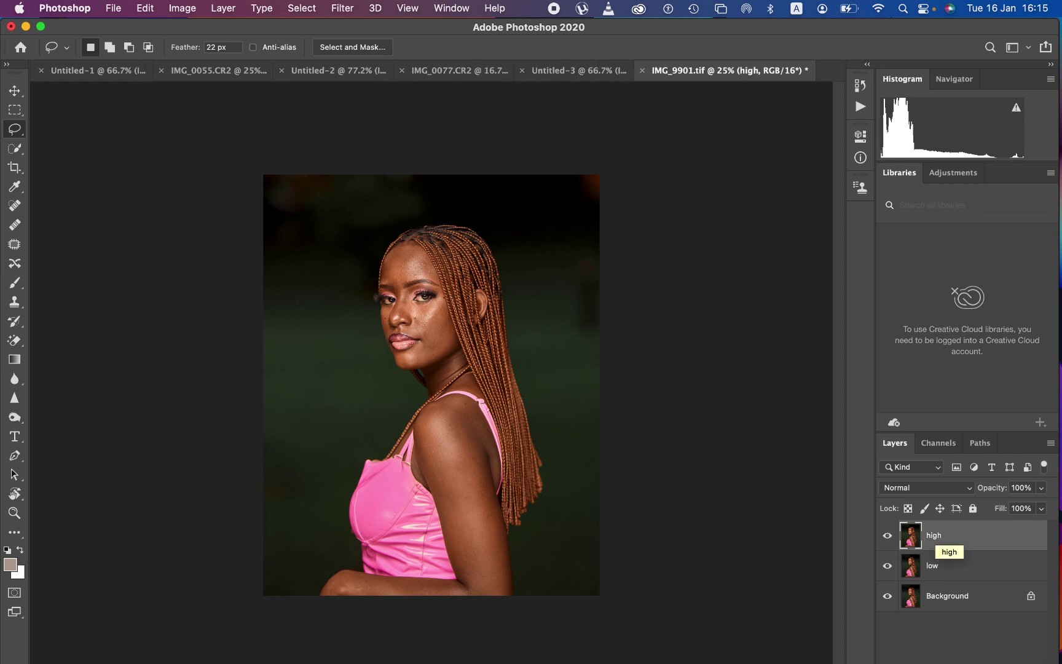
# Hide the high layer and open Gaussian Blur for the low layer, centring the filter preview on the cheek
pyautogui.click(970, 576)
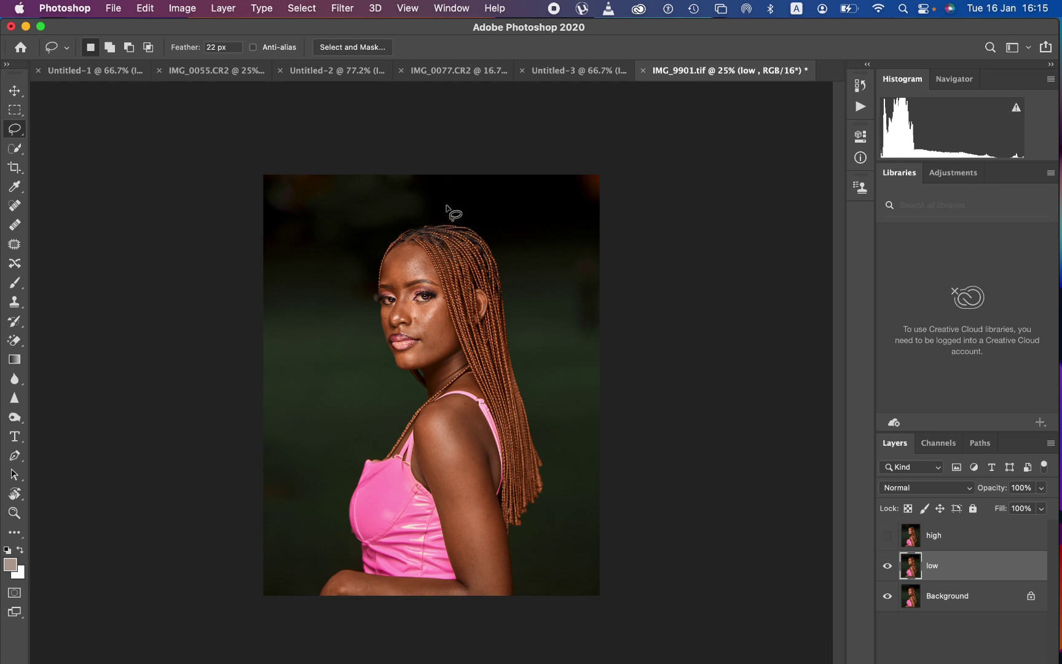
pyautogui.click(857, 523)
pyautogui.click(341, 9)
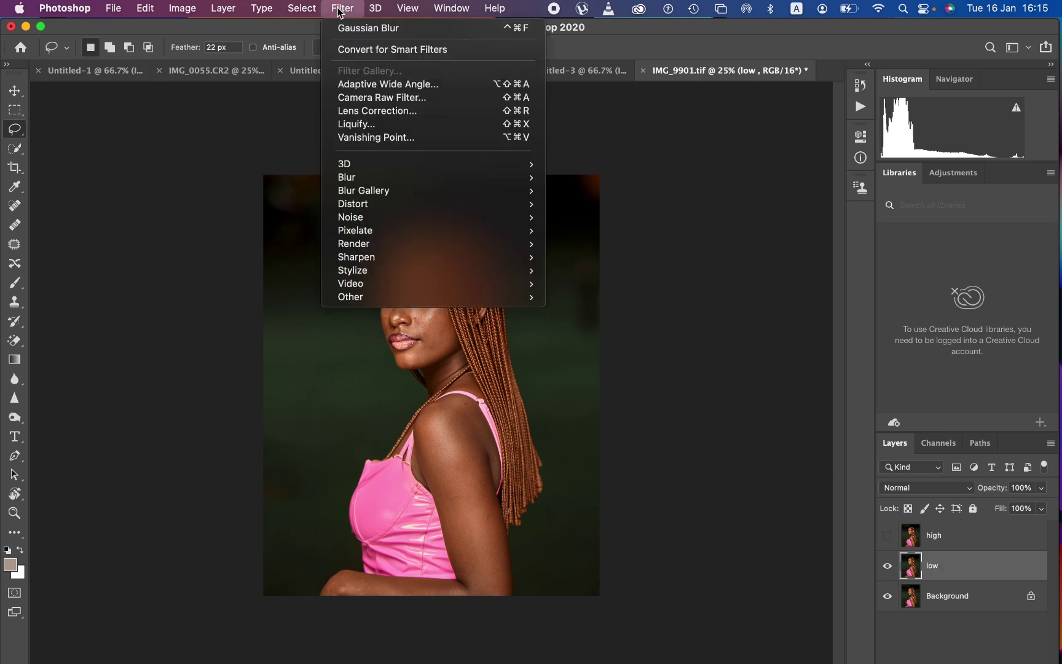
pyautogui.moveTo(505, 180)
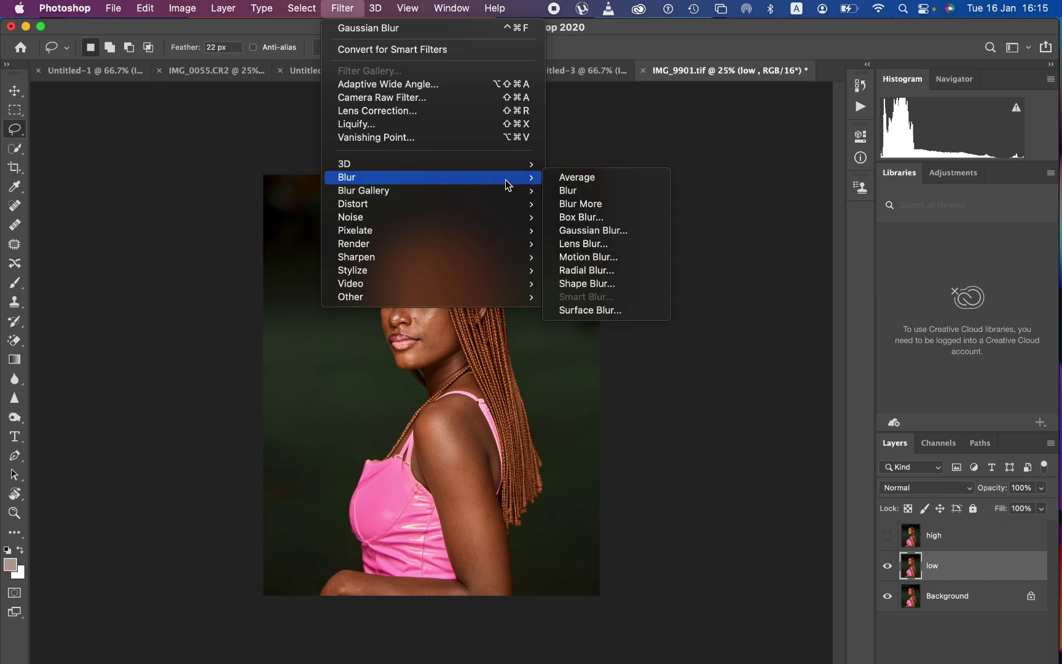
pyautogui.click(581, 229)
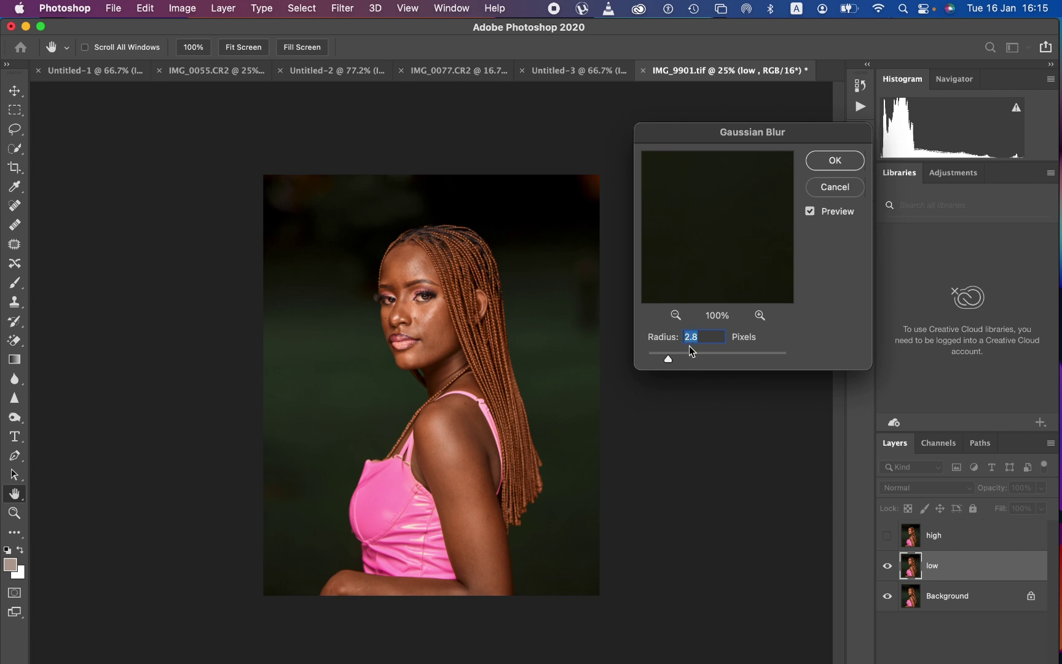
pyautogui.press('alt')
pyautogui.moveTo(524, 277); pyautogui.dragTo(524, 277)
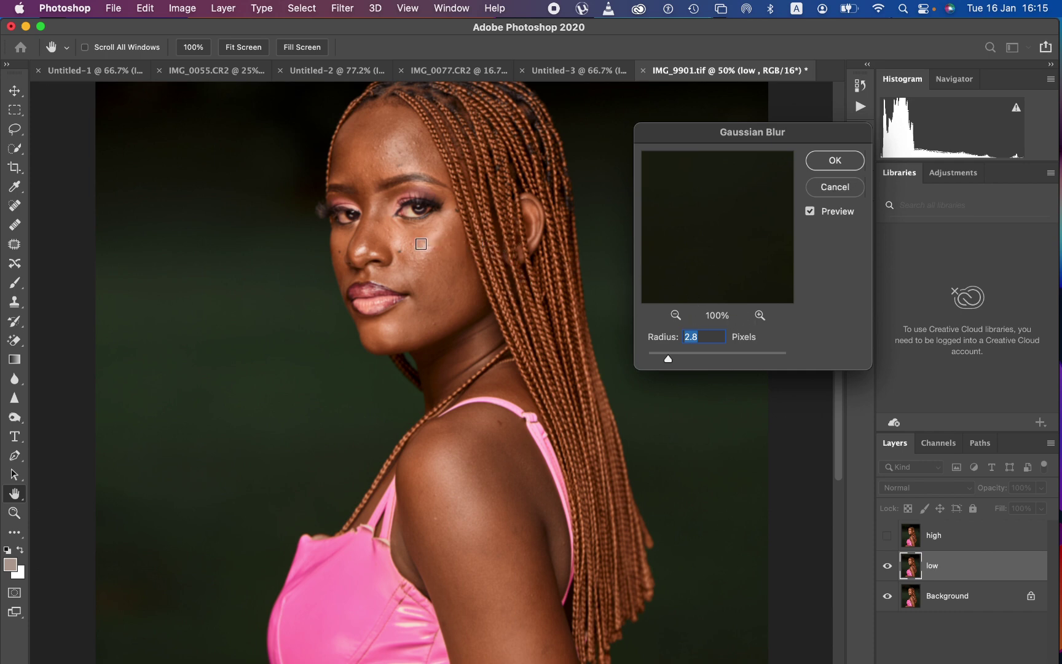
pyautogui.click(422, 239)
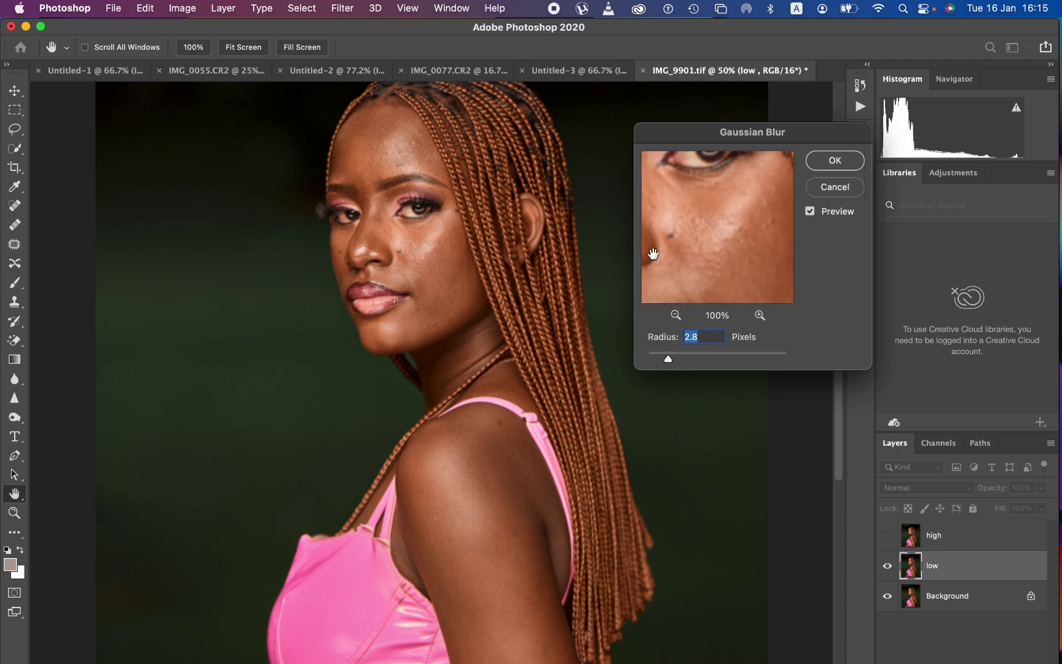
# Blur the low layer with a Gaussian Blur radius of 6.0 pixels, checking the forehead skin texture in the preview
pyautogui.moveTo(668, 359); pyautogui.dragTo(650, 358)
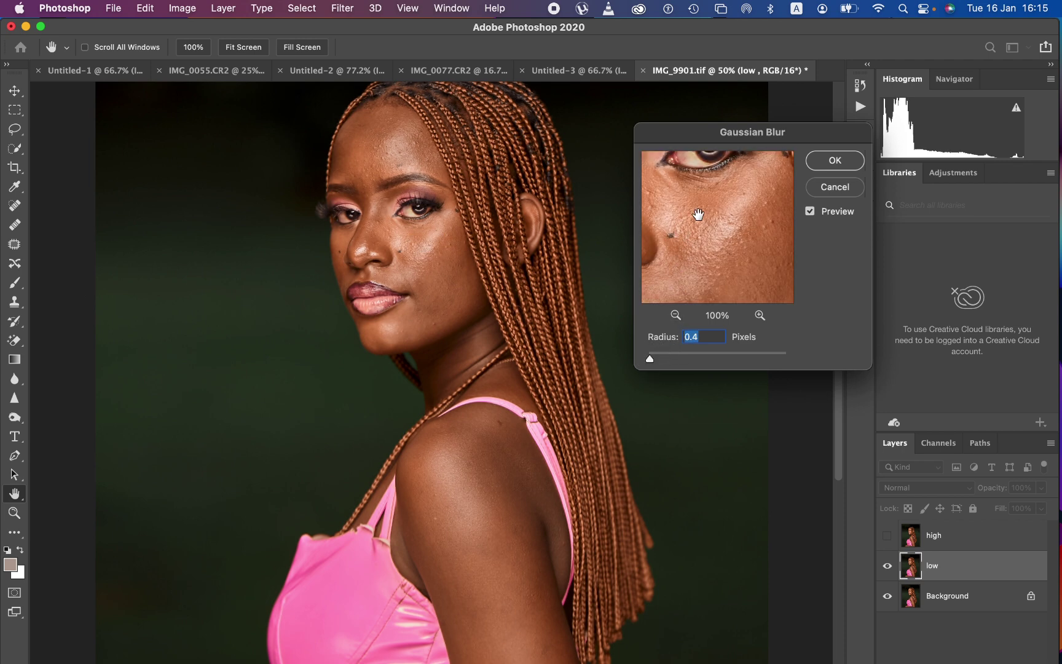
pyautogui.moveTo(698, 214); pyautogui.dragTo(713, 247)
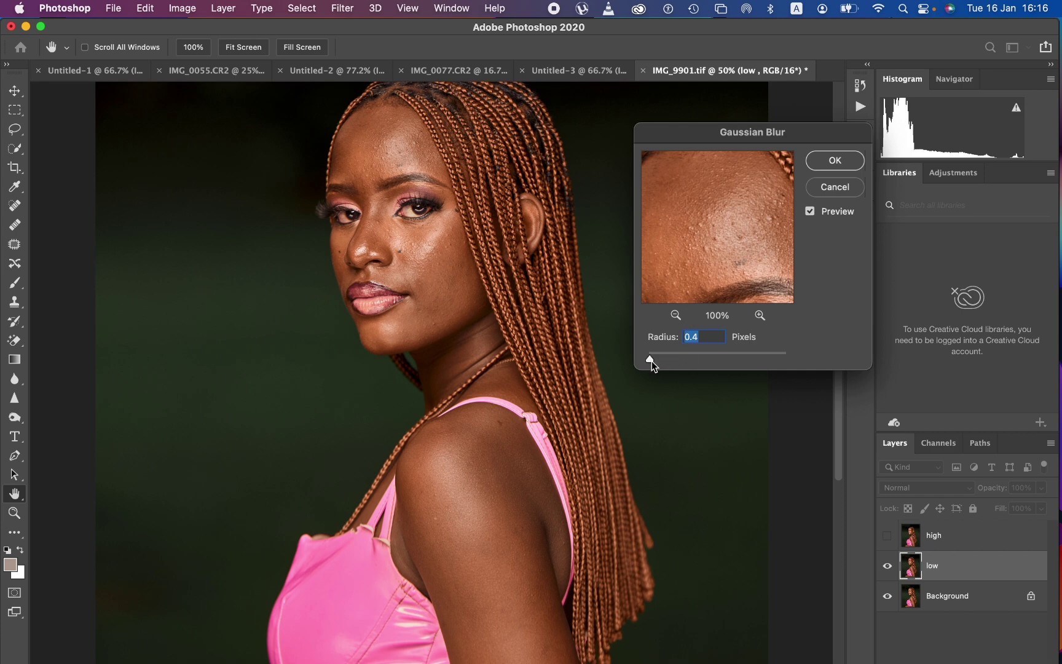
pyautogui.moveTo(652, 361); pyautogui.dragTo(656, 363)
pyautogui.moveTo(657, 360); pyautogui.dragTo(680, 360)
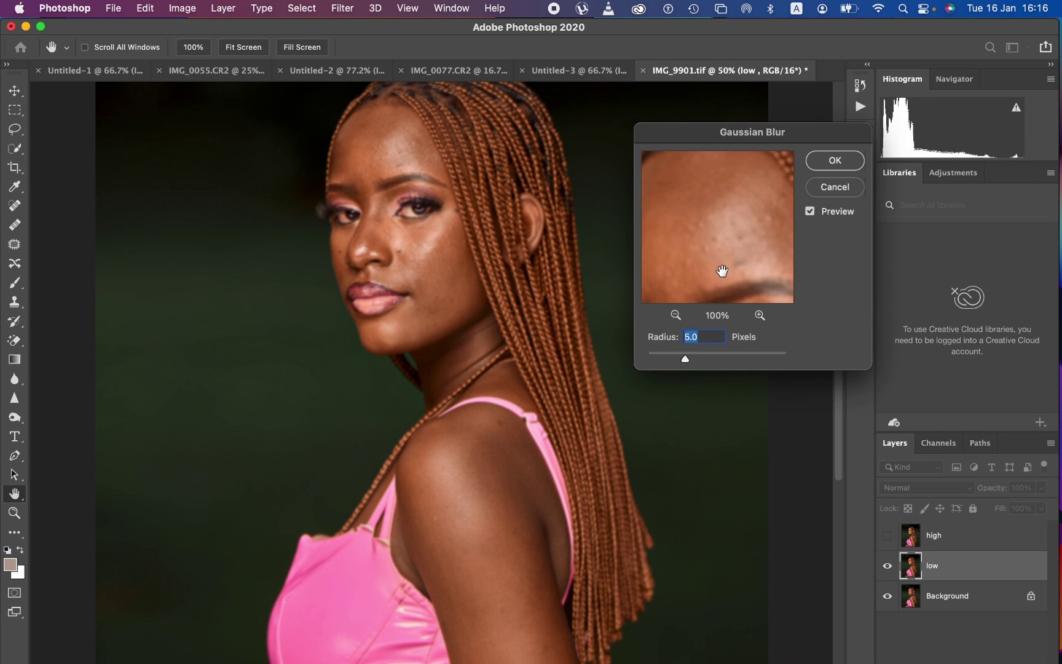
pyautogui.moveTo(691, 358); pyautogui.dragTo(689, 359)
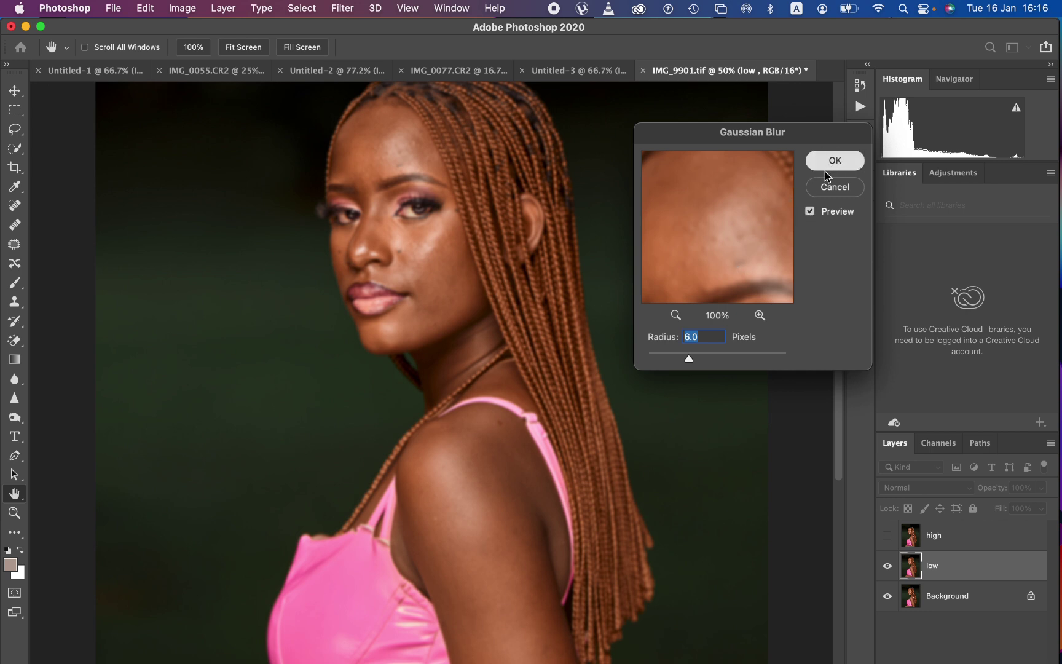
pyautogui.press('Return')
pyautogui.press('l')
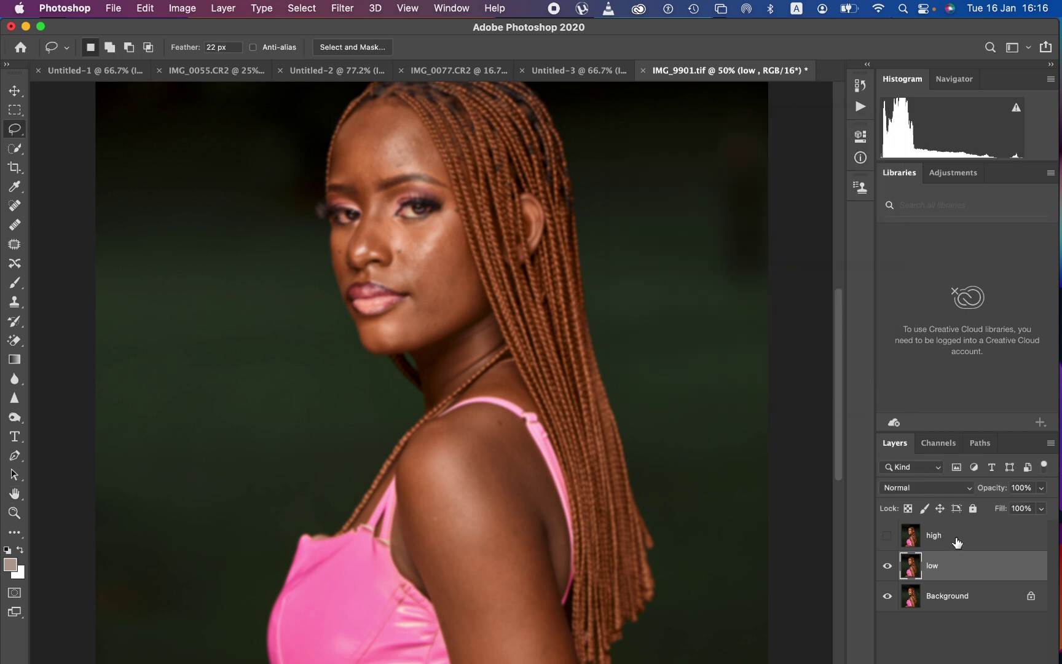
# Show and select the high layer, and open Apply Image for it with low as the source layer
pyautogui.click(950, 546)
pyautogui.click(887, 538)
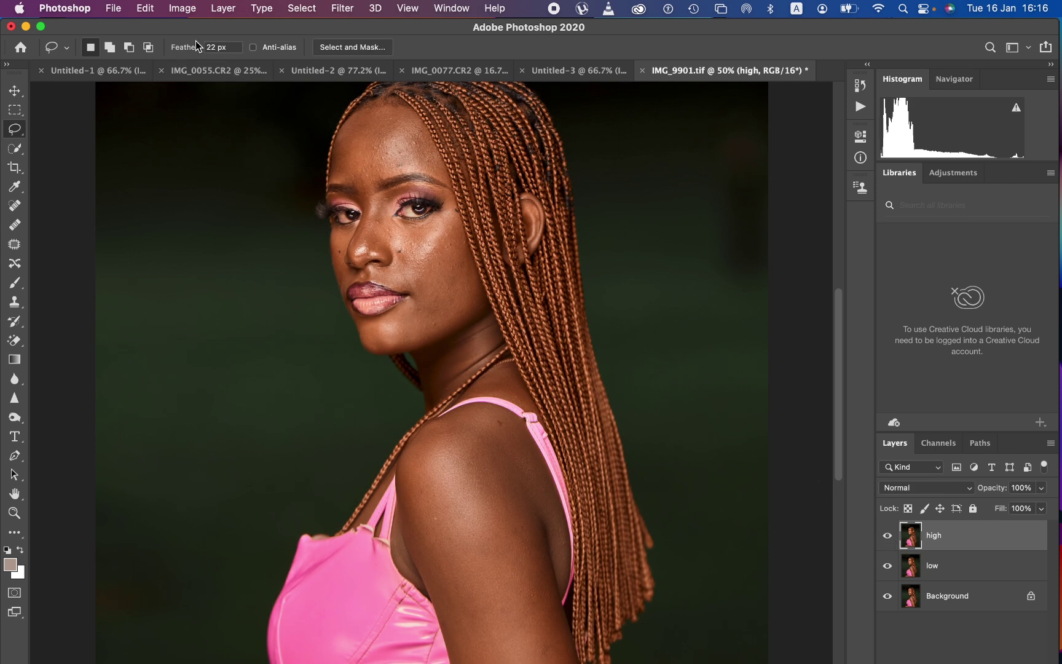
pyautogui.click(183, 8)
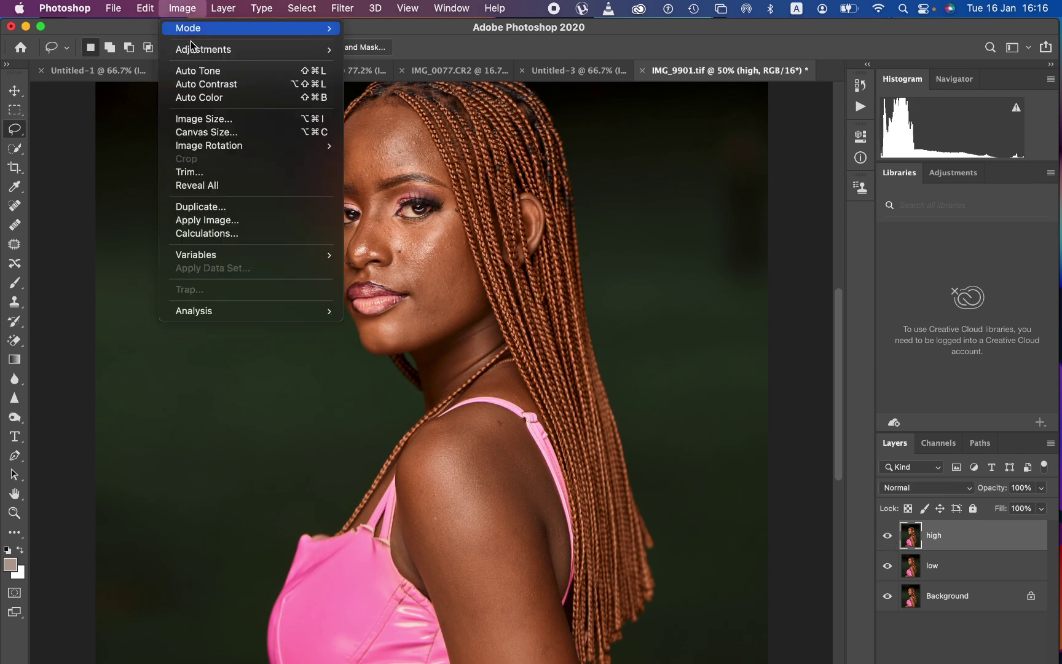
pyautogui.click(229, 222)
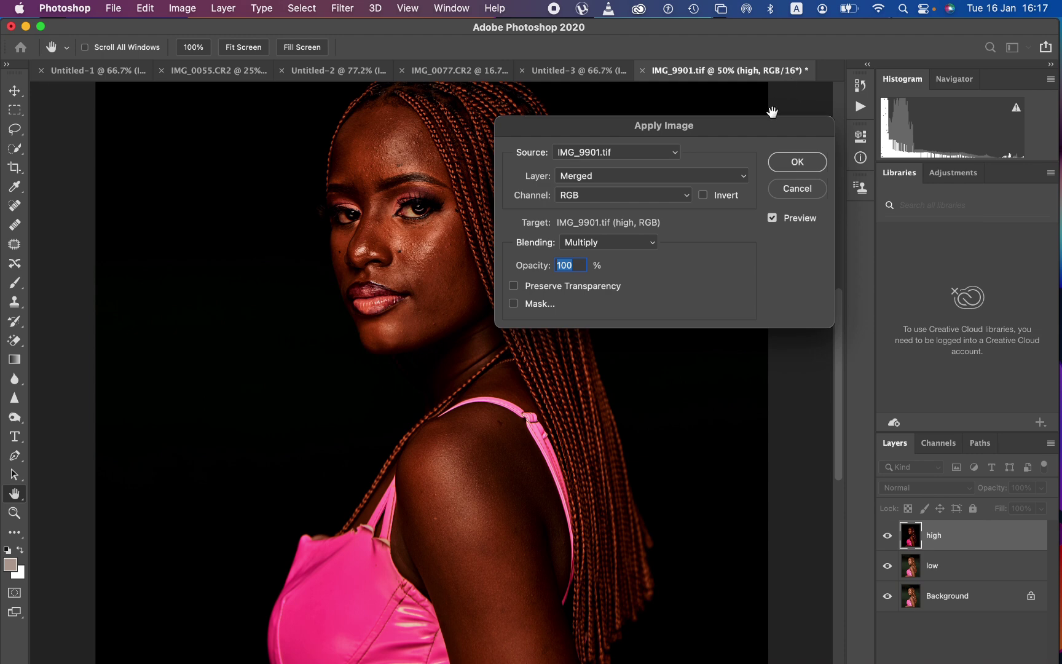
pyautogui.click(618, 175)
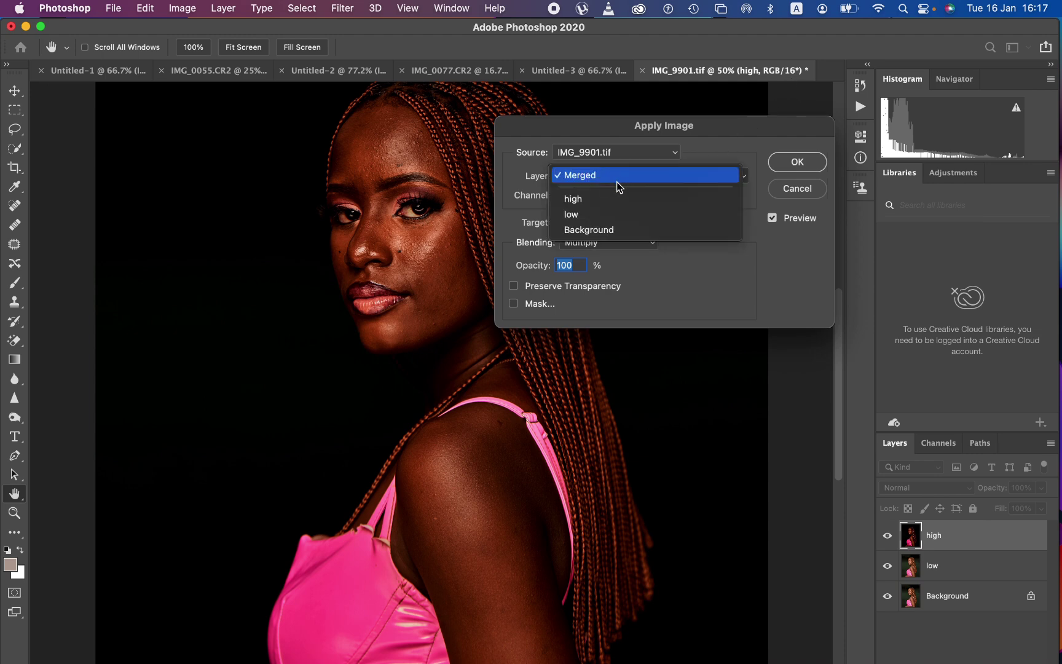
pyautogui.click(610, 212)
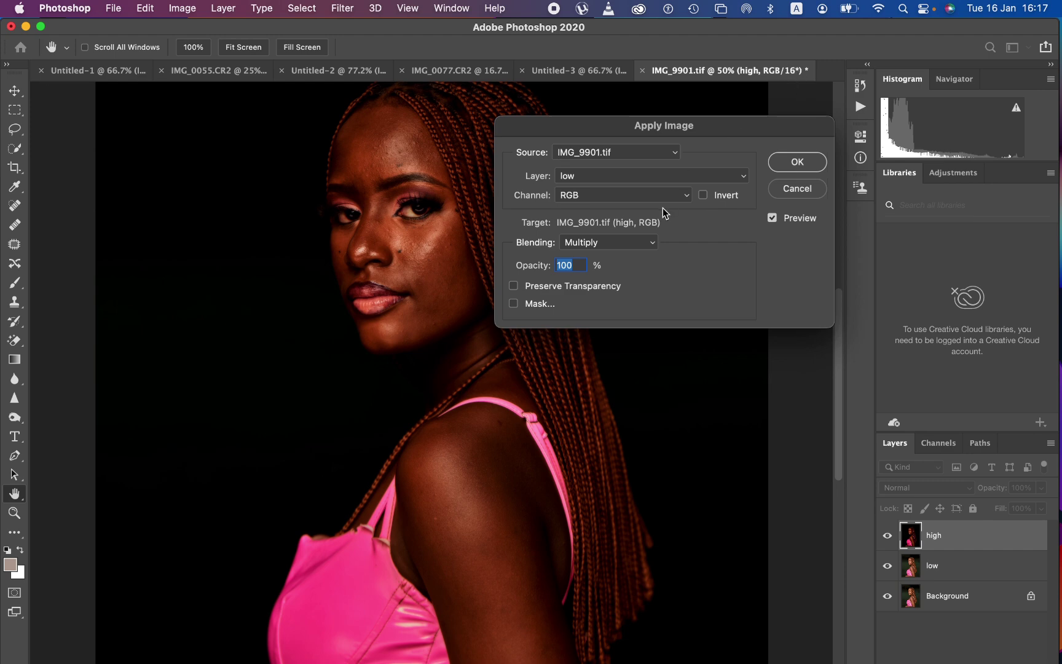
# Set the Apply Image blending to Add and invert the source channel
pyautogui.click(633, 243)
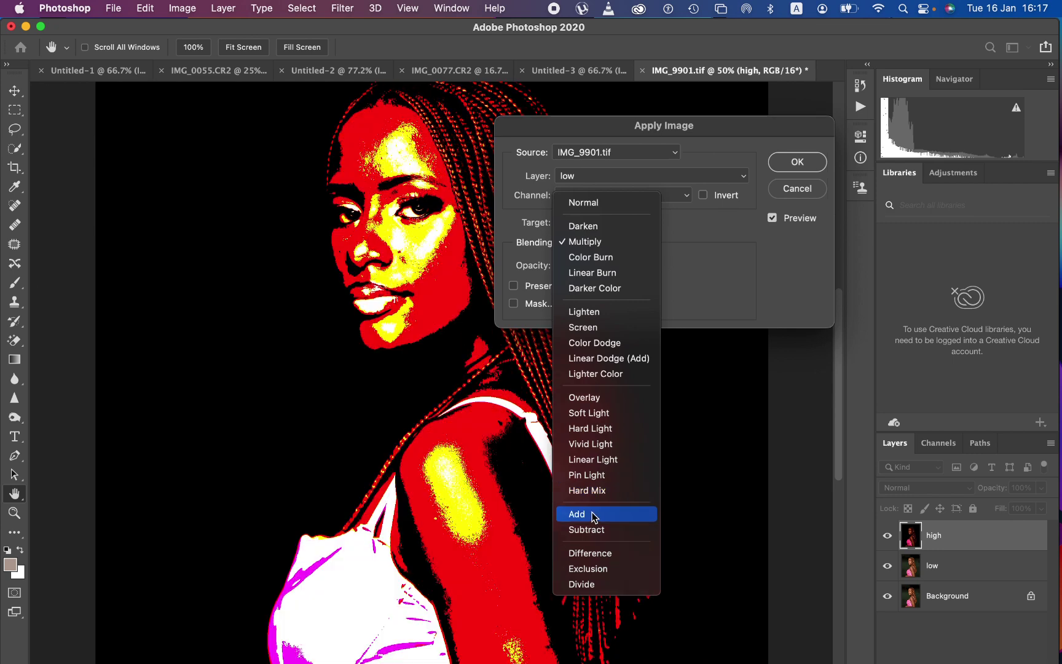
pyautogui.click(595, 515)
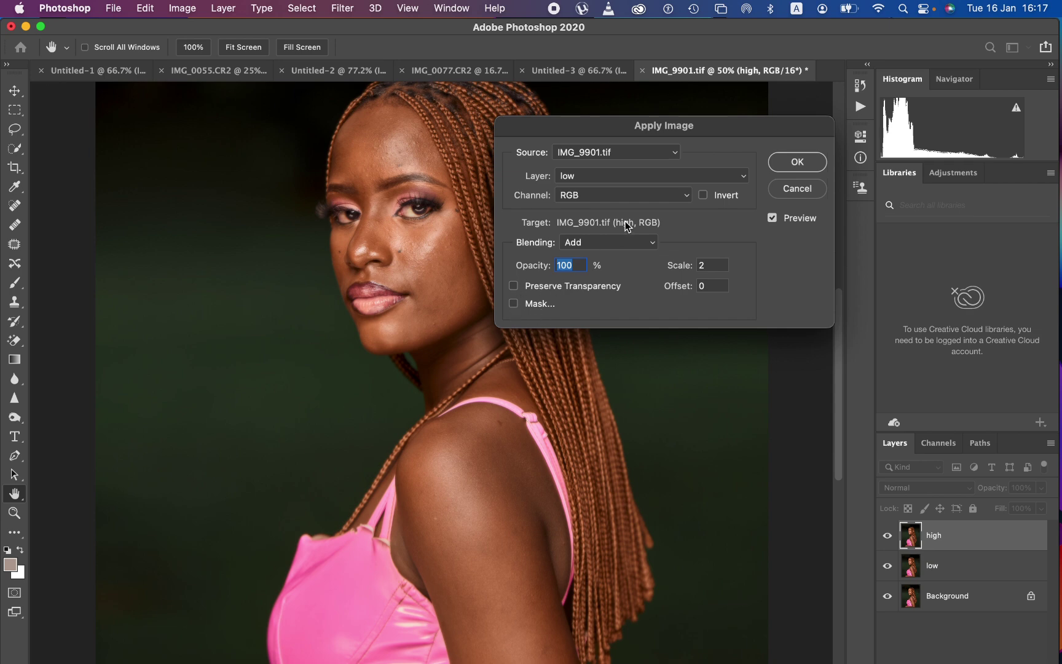
pyautogui.click(703, 195)
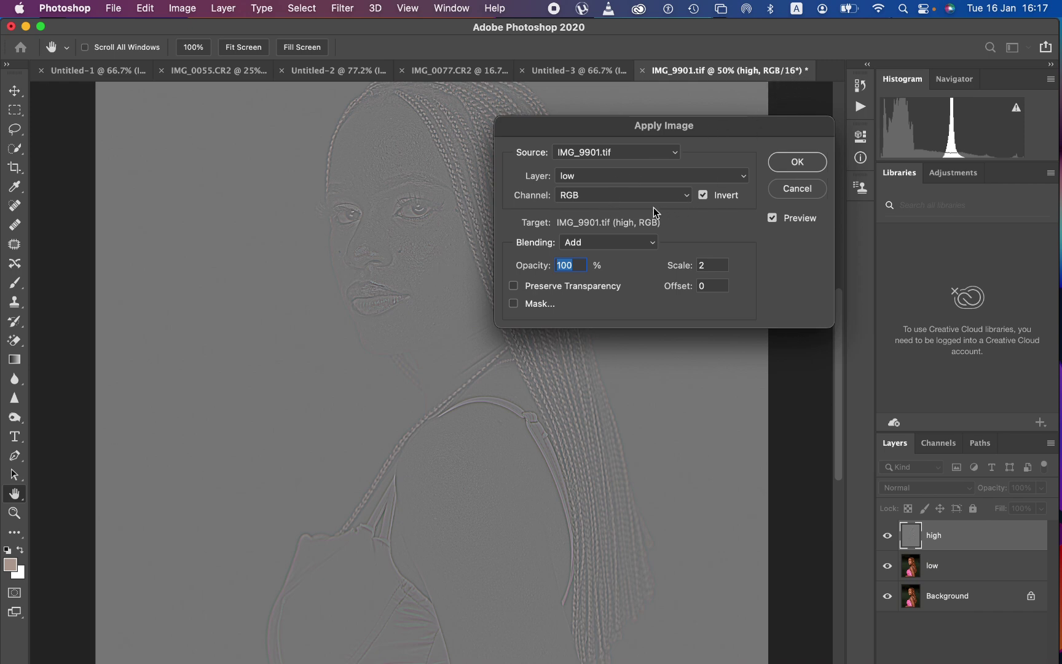
# Try Subtract blending in Apply Image with the channel inversion turned off
pyautogui.click(635, 241)
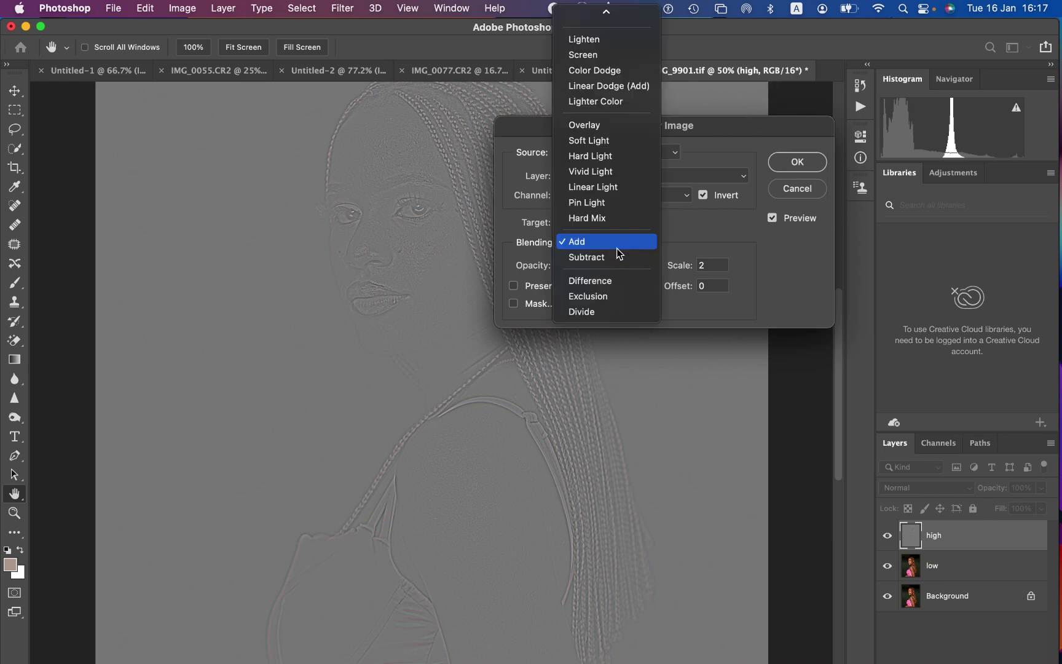
pyautogui.click(623, 257)
pyautogui.click(703, 195)
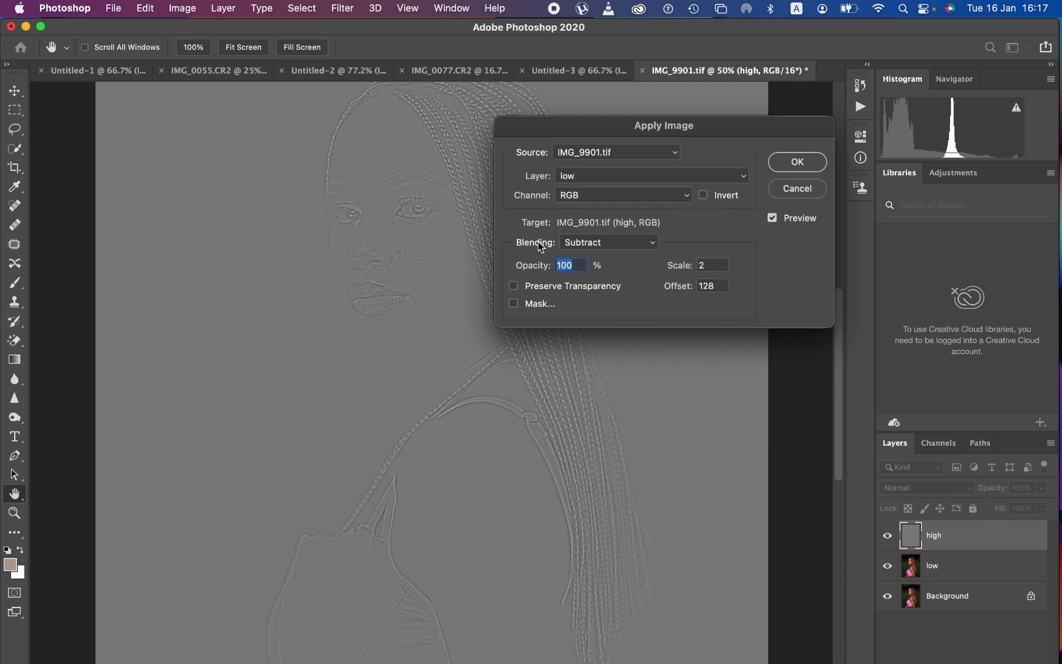
# Switch Apply Image back to Add blending with Invert enabled and apply it to the high layer
pyautogui.click(642, 243)
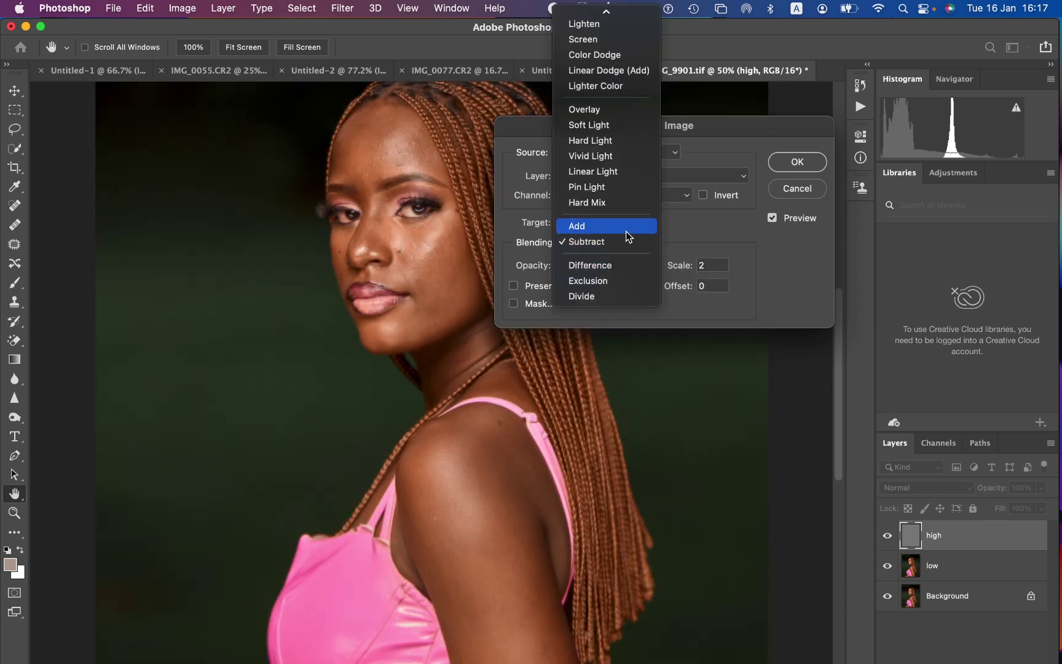
pyautogui.click(642, 227)
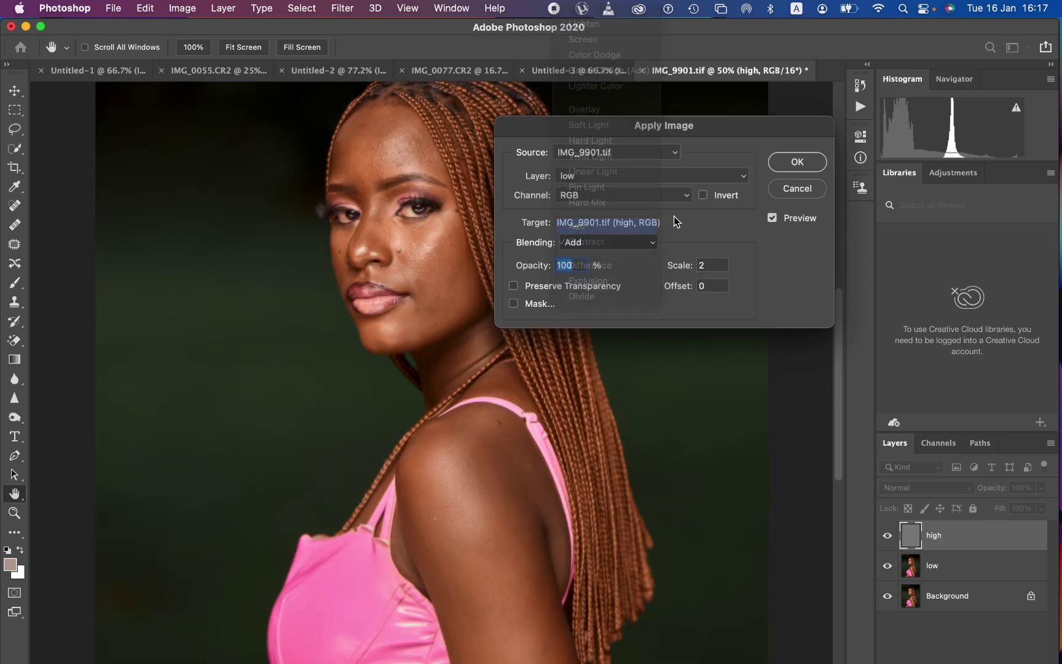
pyautogui.click(704, 196)
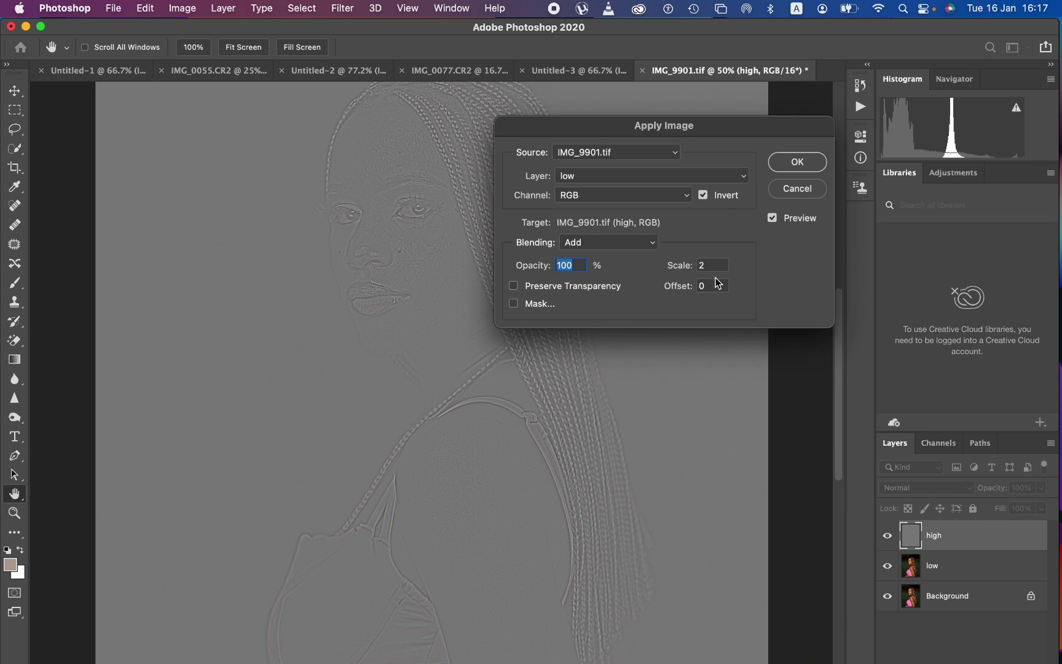
pyautogui.click(797, 162)
pyautogui.press('l')
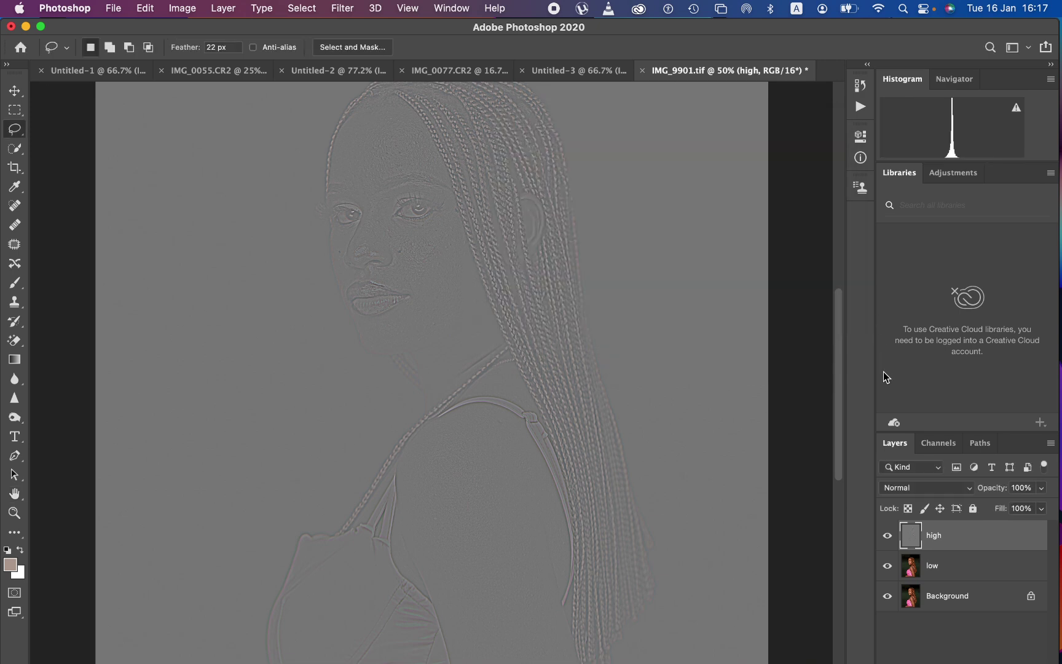
# Set the high layer's blend mode to Linear Light and group it with the low layer
pyautogui.click(924, 489)
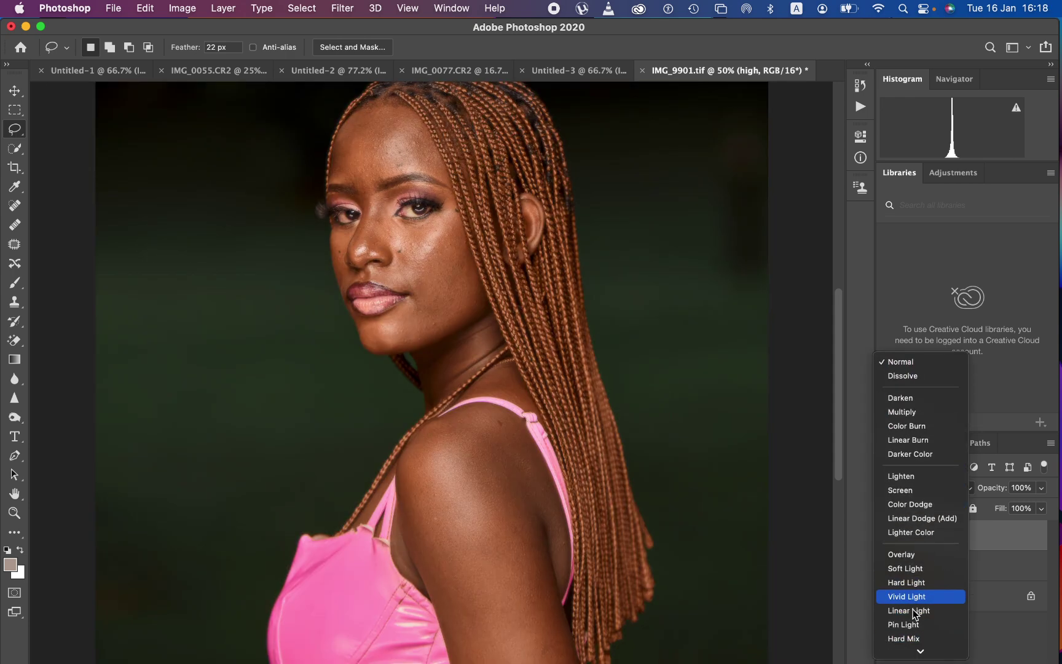
pyautogui.click(908, 610)
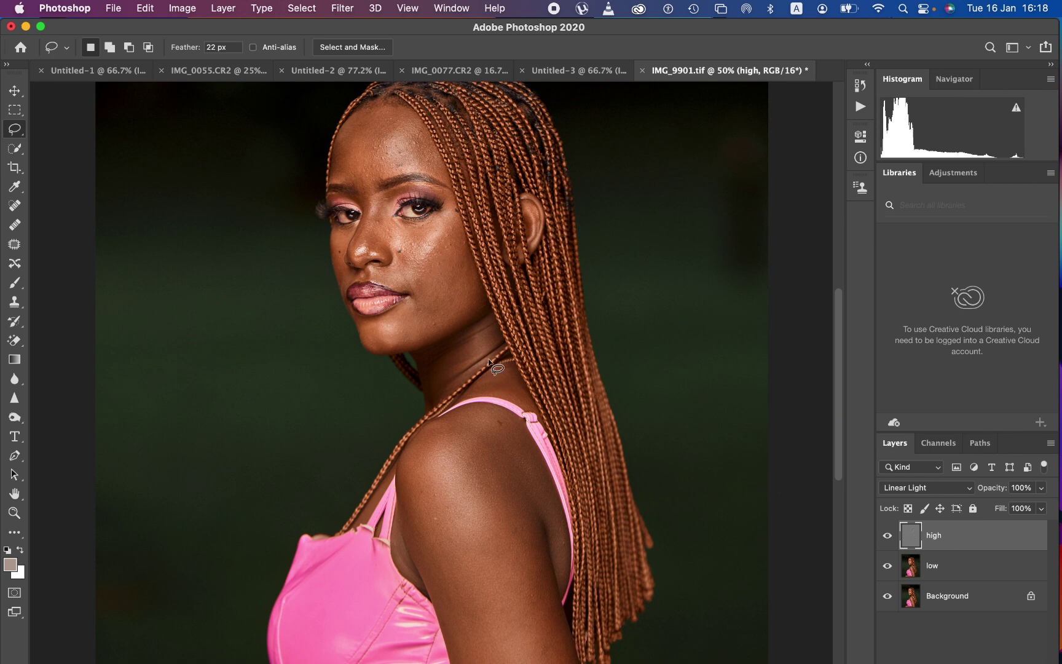
pyautogui.keyDown('shift'); pyautogui.click(967, 571); pyautogui.keyUp('shift')
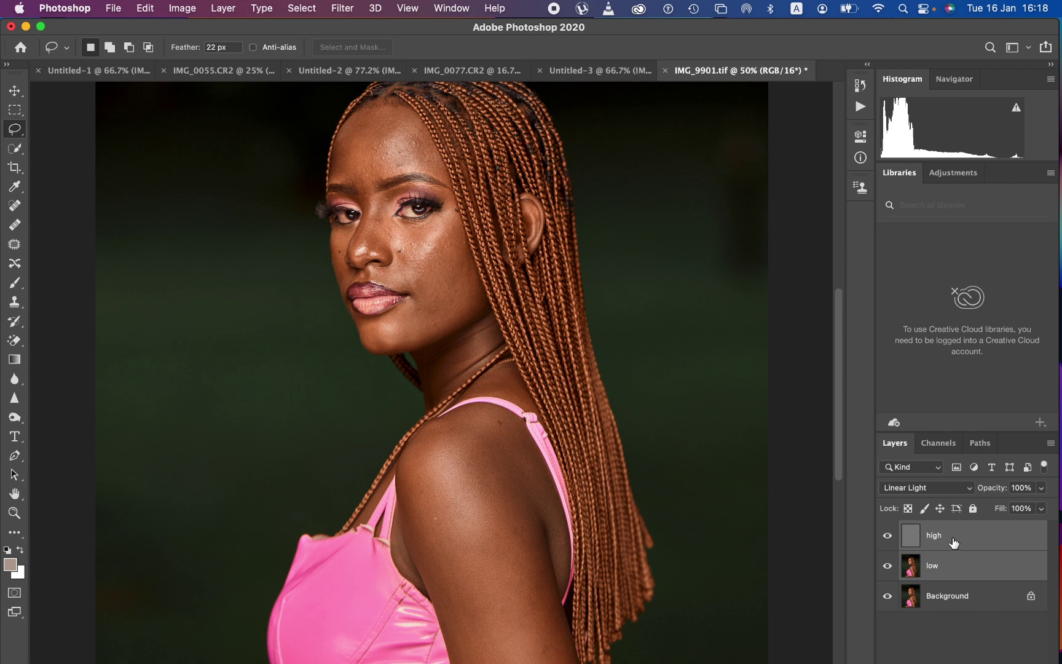
pyautogui.press('super+g')
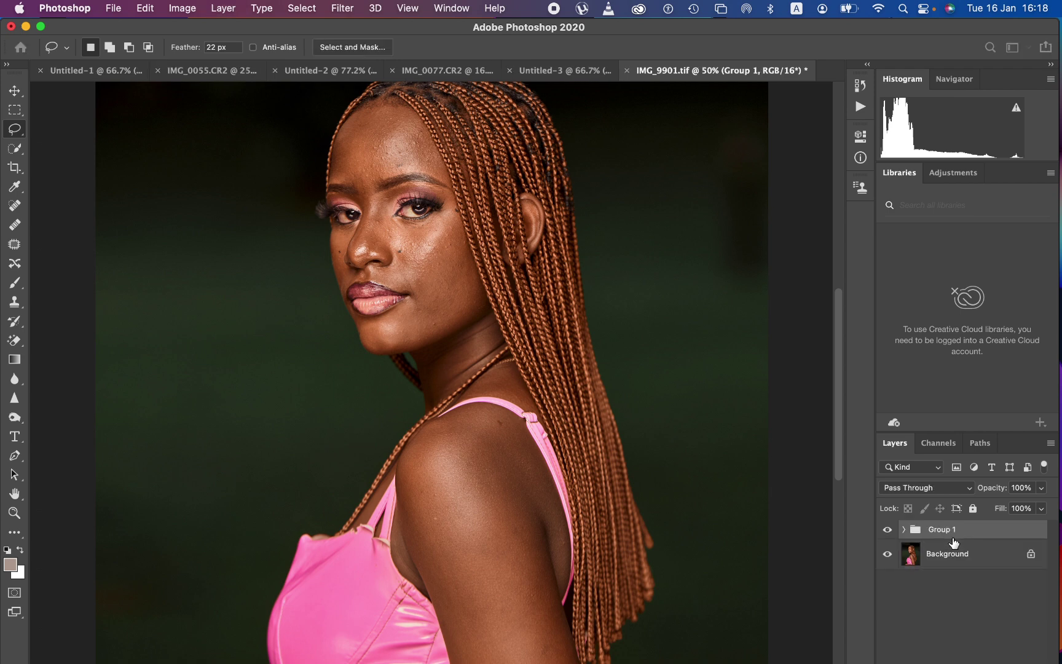
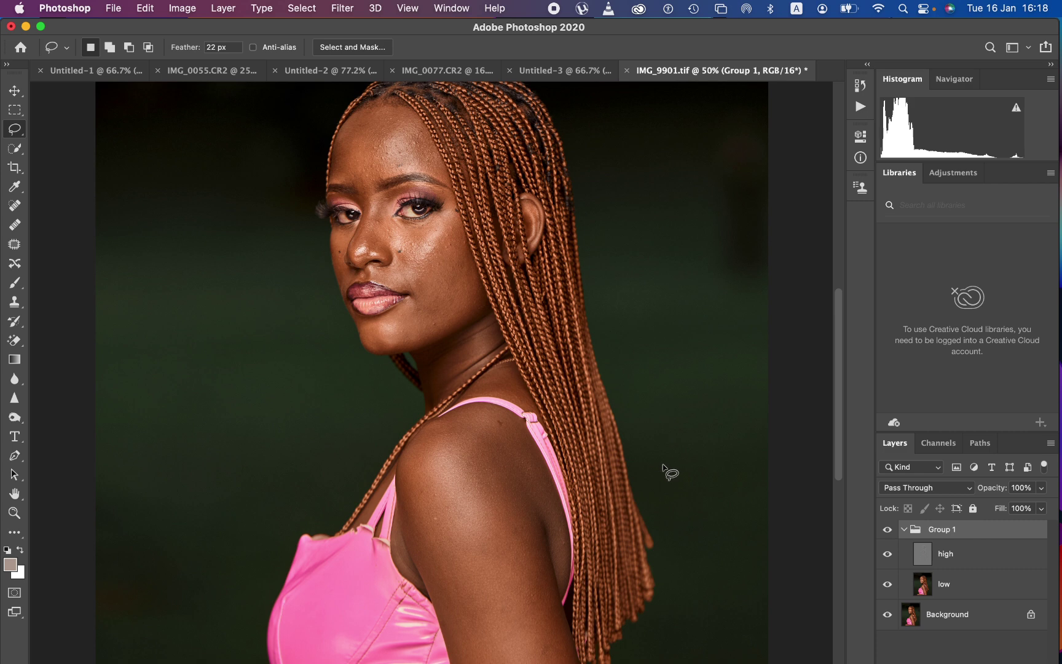
# Hide the high layer and make the low layer active for painting with the Mixer Brush
pyautogui.click(887, 556)
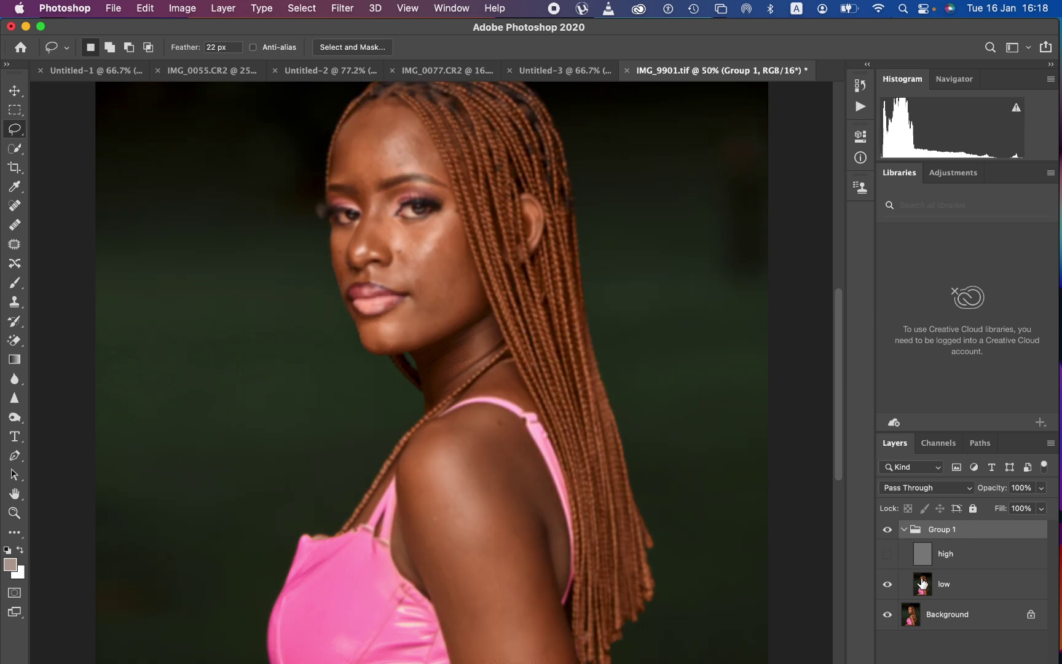
pyautogui.click(950, 592)
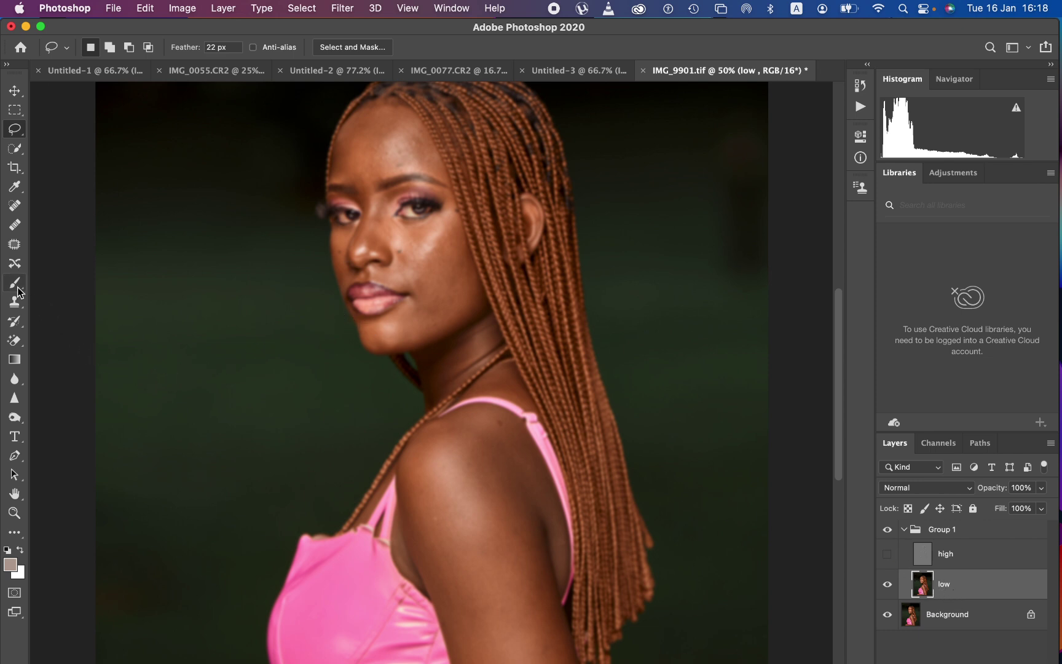
pyautogui.moveTo(16, 289); pyautogui.dragTo(64, 295)
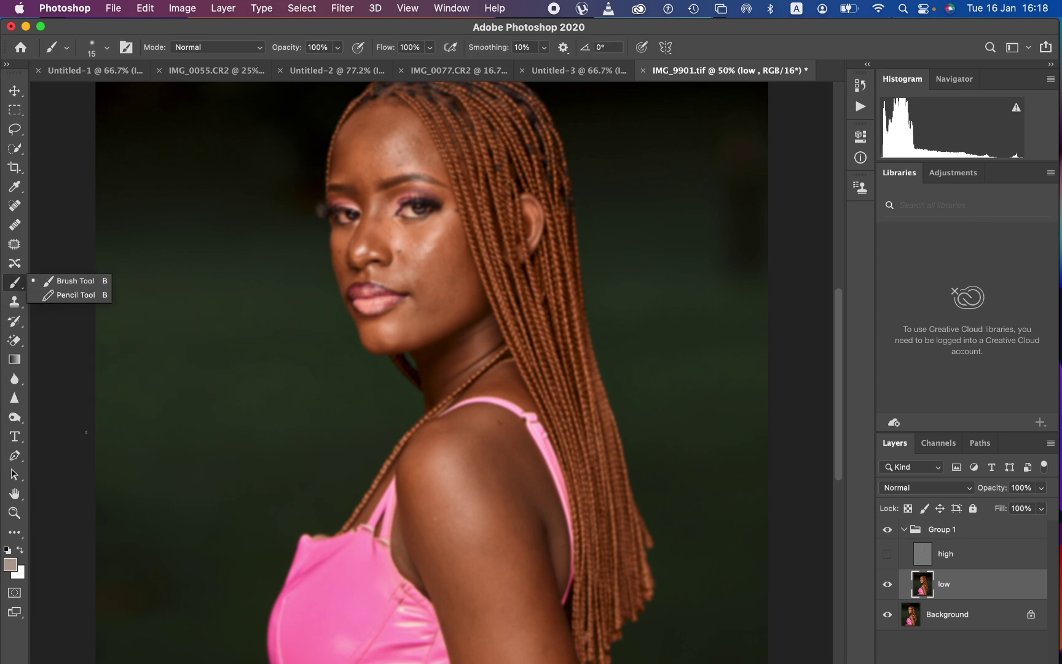
pyautogui.moveTo(16, 533)
pyautogui.mouseDown()
pyautogui.moveTo(76, 523)
pyautogui.moveTo(73, 488)
pyautogui.mouseUp()
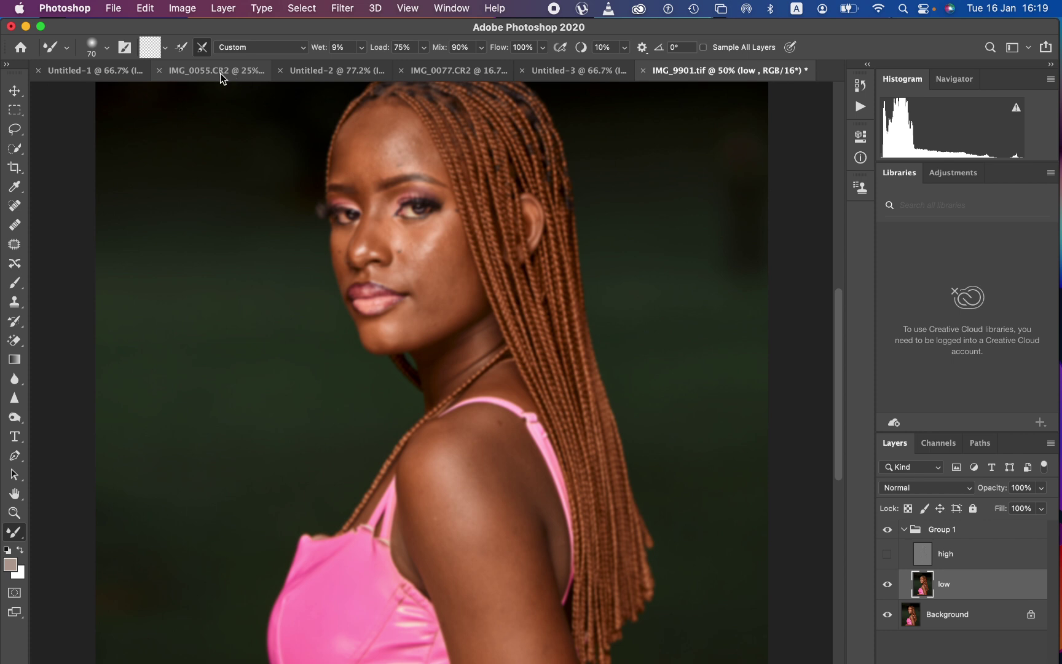
# Review the Mixer Brush size and hardness and clean the brush of loaded paint
pyautogui.click(106, 50)
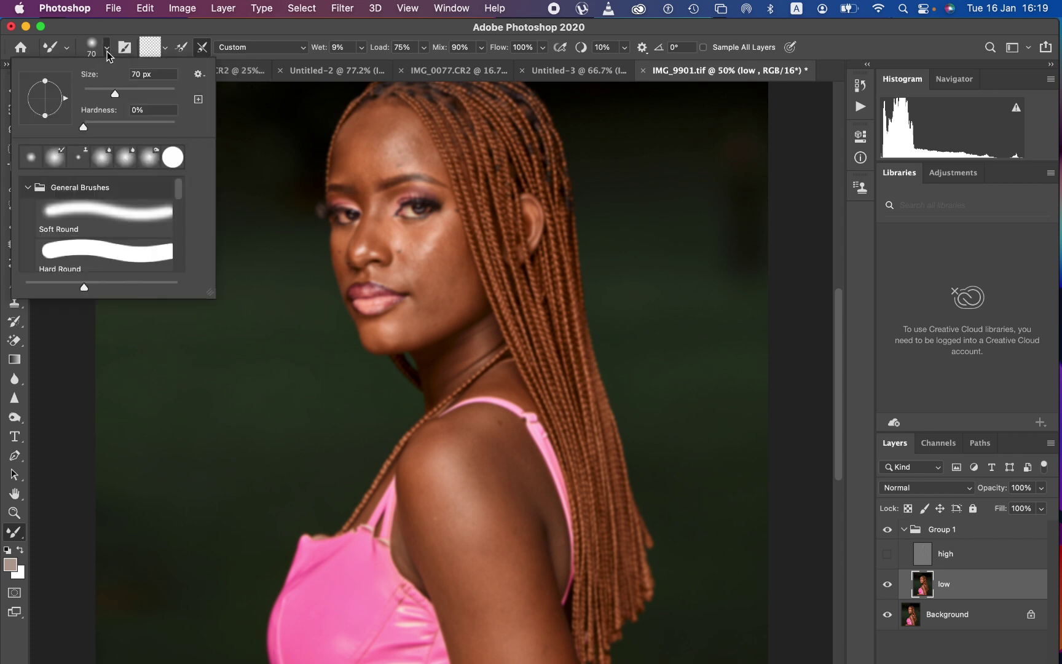
pyautogui.click(106, 52)
pyautogui.click(165, 56)
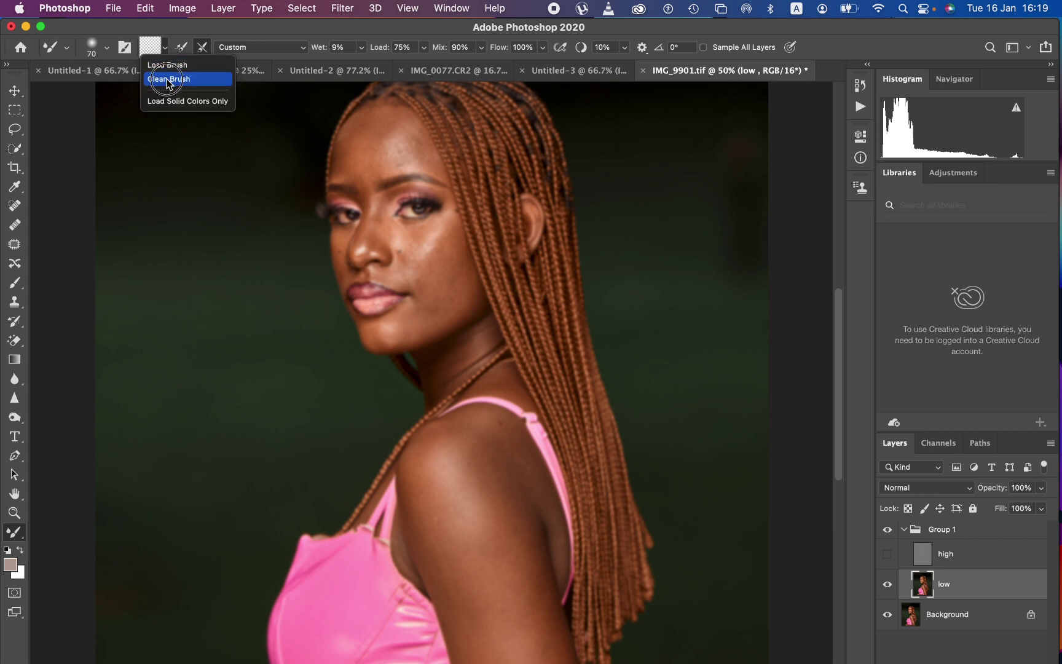
pyautogui.click(169, 78)
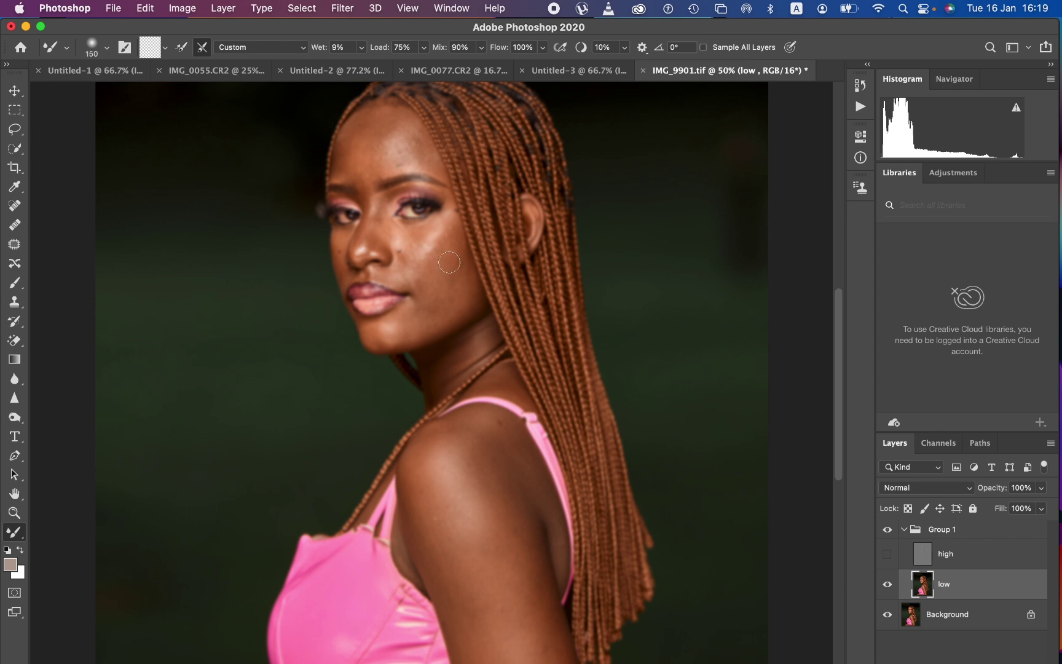
# Blend the forehead skin tones on the low layer using the Mixer Brush at 150 px
pyautogui.press(']')
pyautogui.press('[')
pyautogui.press('[')
pyautogui.press('[')
pyautogui.press('[')
pyautogui.press('[')
pyautogui.press(']')
pyautogui.press(']')
pyautogui.press(']')
pyautogui.press('capslock')
pyautogui.press('[')
pyautogui.press('[')
pyautogui.moveTo(358, 130)
pyautogui.mouseDown()
pyautogui.moveTo(344, 157)
pyautogui.moveTo(332, 138)
pyautogui.moveTo(354, 153)
pyautogui.moveTo(346, 163)
pyautogui.moveTo(360, 117)
pyautogui.moveTo(347, 175)
pyautogui.moveTo(352, 165)
pyautogui.mouseUp()
pyautogui.moveTo(369, 126)
pyautogui.mouseDown()
pyautogui.moveTo(364, 154)
pyautogui.moveTo(384, 149)
pyautogui.moveTo(389, 131)
pyautogui.moveTo(364, 179)
pyautogui.moveTo(352, 170)
pyautogui.moveTo(353, 147)
pyautogui.moveTo(371, 120)
pyautogui.moveTo(405, 129)
pyautogui.mouseUp()
pyautogui.moveTo(458, 153)
pyautogui.mouseDown()
pyautogui.moveTo(415, 133)
pyautogui.moveTo(424, 156)
pyautogui.moveTo(405, 130)
pyautogui.moveTo(409, 153)
pyautogui.moveTo(380, 170)
pyautogui.moveTo(397, 129)
pyautogui.moveTo(407, 132)
pyautogui.moveTo(397, 153)
pyautogui.moveTo(418, 157)
pyautogui.moveTo(409, 161)
pyautogui.moveTo(416, 130)
pyautogui.moveTo(395, 126)
pyautogui.moveTo(376, 148)
pyautogui.moveTo(383, 125)
pyautogui.moveTo(375, 146)
pyautogui.moveTo(354, 154)
pyautogui.moveTo(363, 179)
pyautogui.moveTo(344, 167)
pyautogui.moveTo(380, 131)
pyautogui.moveTo(425, 153)
pyautogui.moveTo(347, 173)
pyautogui.mouseUp()
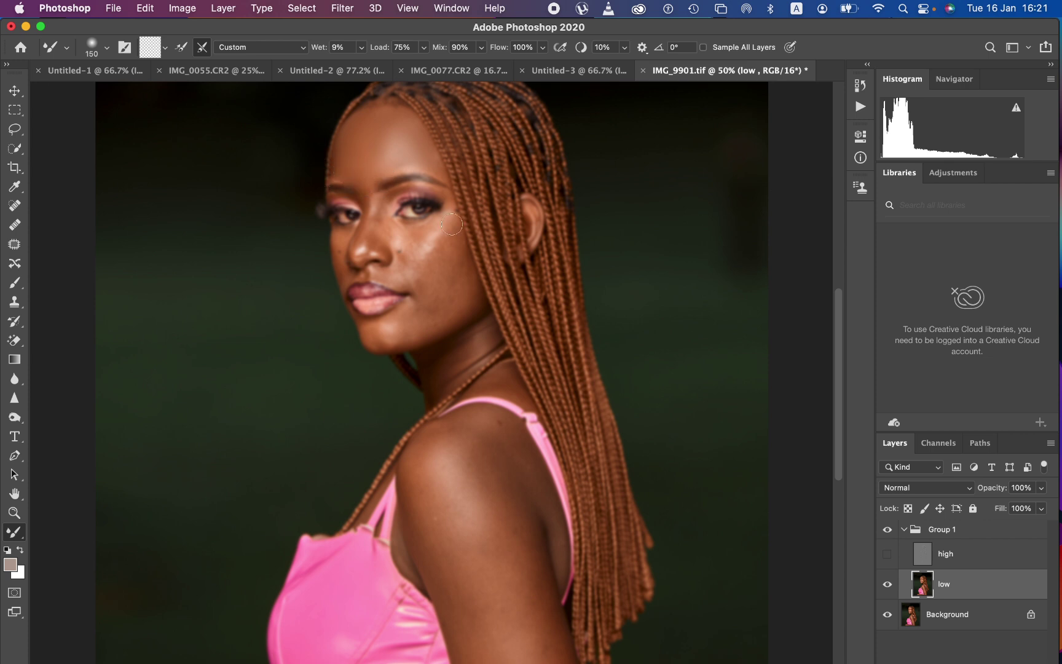
# Blend the skin of the cheek, beside the mouth and around the nose bridge, reducing the Mixer Brush to 100 px
pyautogui.moveTo(453, 226)
pyautogui.mouseDown()
pyautogui.moveTo(451, 233)
pyautogui.moveTo(438, 252)
pyautogui.moveTo(457, 226)
pyautogui.moveTo(432, 278)
pyautogui.moveTo(451, 271)
pyautogui.moveTo(438, 281)
pyautogui.moveTo(438, 264)
pyautogui.moveTo(423, 285)
pyautogui.moveTo(440, 267)
pyautogui.mouseUp()
pyautogui.moveTo(457, 276)
pyautogui.mouseDown()
pyautogui.moveTo(418, 306)
pyautogui.moveTo(447, 303)
pyautogui.moveTo(418, 329)
pyautogui.moveTo(376, 332)
pyautogui.moveTo(419, 338)
pyautogui.moveTo(461, 301)
pyautogui.moveTo(440, 324)
pyautogui.moveTo(384, 335)
pyautogui.moveTo(378, 322)
pyautogui.moveTo(375, 332)
pyautogui.moveTo(423, 326)
pyautogui.moveTo(408, 301)
pyautogui.moveTo(468, 289)
pyautogui.moveTo(449, 319)
pyautogui.moveTo(409, 330)
pyautogui.moveTo(407, 313)
pyautogui.mouseUp()
pyautogui.moveTo(398, 178)
pyautogui.mouseDown()
pyautogui.moveTo(381, 161)
pyautogui.moveTo(357, 183)
pyautogui.moveTo(366, 171)
pyautogui.mouseUp()
pyautogui.press('[')
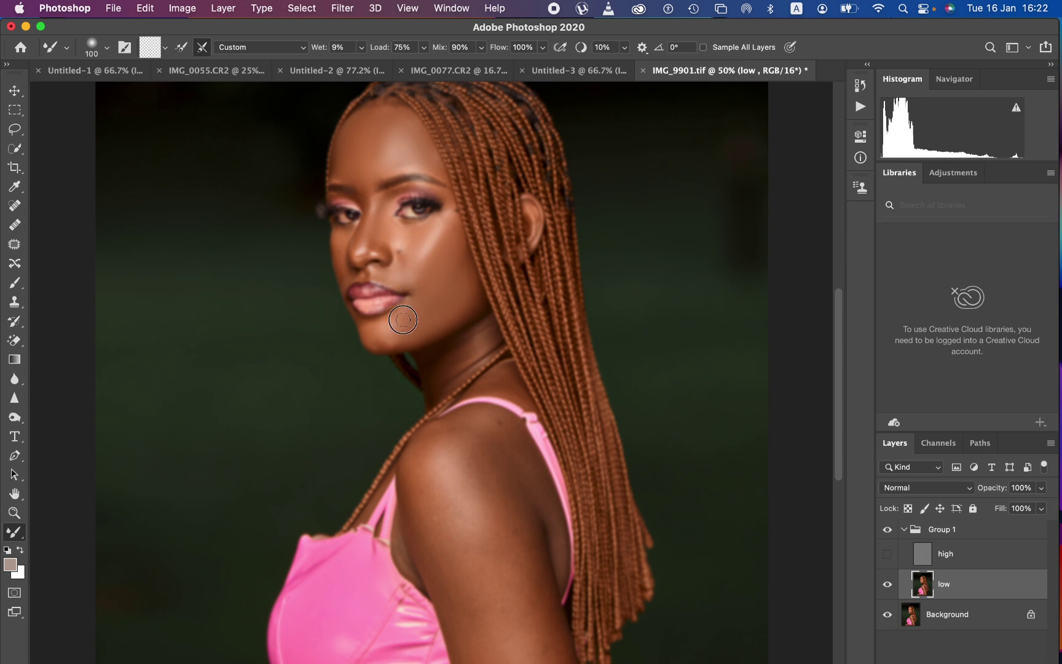
# Smooth the shoulder and arm skin on the low layer with the Mixer Brush enlarged to 300 px
pyautogui.press('super+minus')
pyautogui.press(']')
pyautogui.press(']')
pyautogui.press(']')
pyautogui.press(']')
pyautogui.press(']')
pyautogui.press(']')
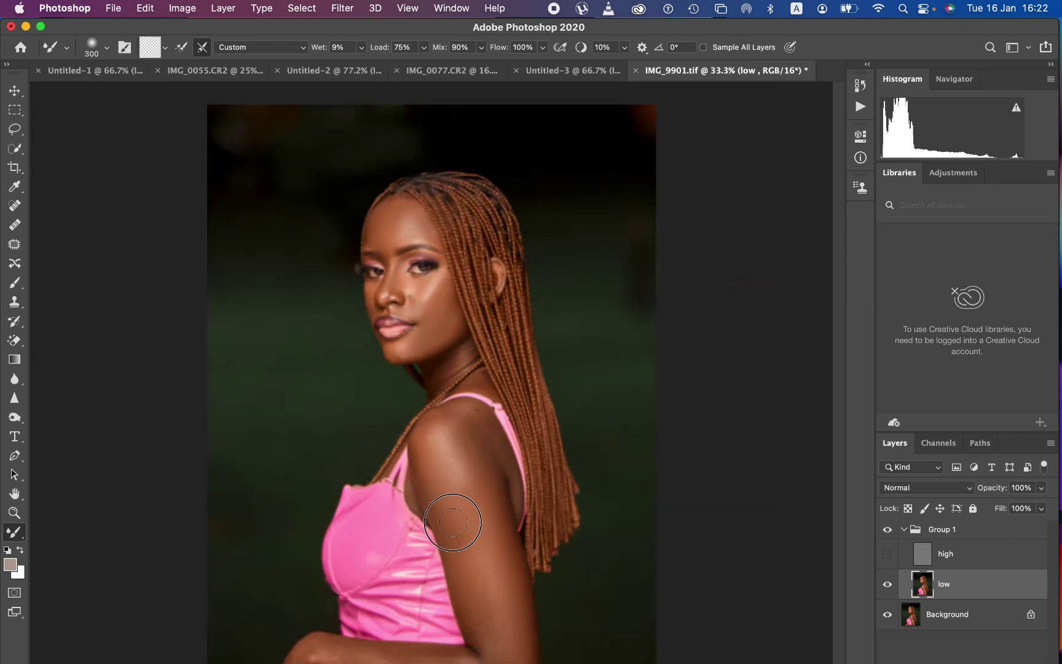
pyautogui.press('super+minus')
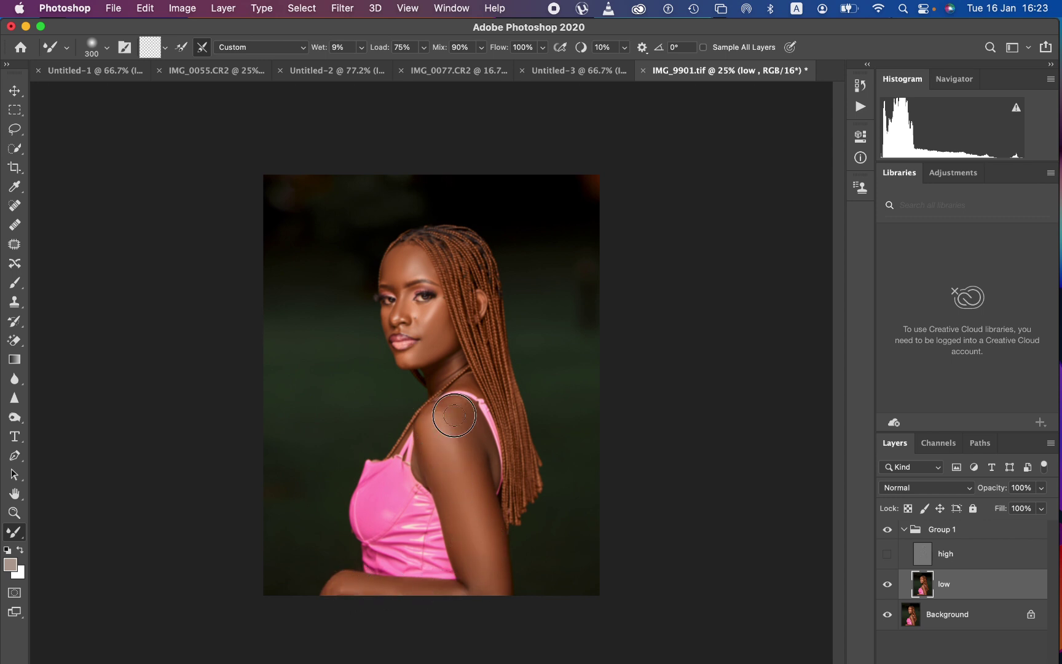
# Touch up the skin between the eyebrows on the low layer with the Mixer Brush at about 90 px
pyautogui.press('super+plus')
pyautogui.press('[')
pyautogui.press('[')
pyautogui.press('[')
pyautogui.press('[')
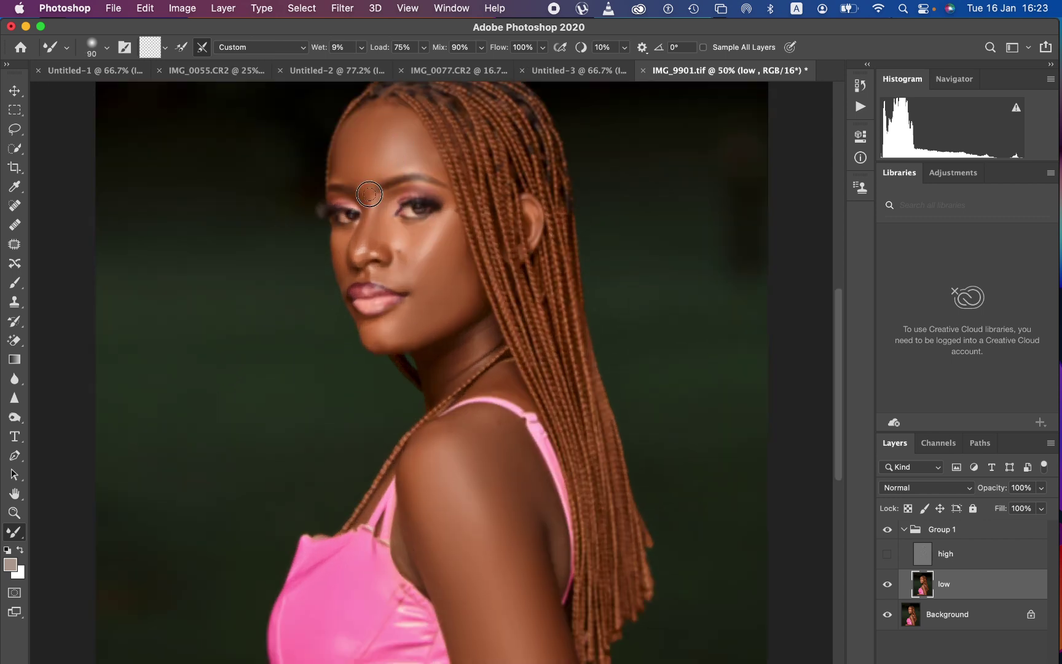
pyautogui.press('[')
pyautogui.press('[')
pyautogui.press('[')
pyautogui.press('[')
# Show the high layer again and toggle Group 1 off and on to compare the retouch with the original
pyautogui.click(888, 553)
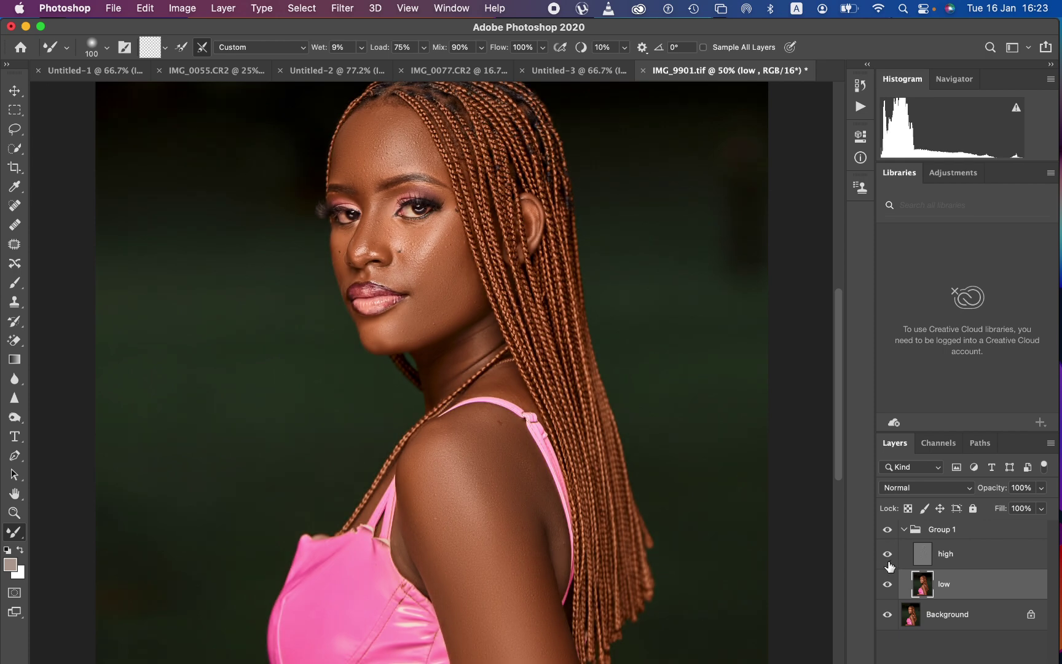
pyautogui.press('super+minus')
pyautogui.press('super+minus')
pyautogui.press('super+equal')
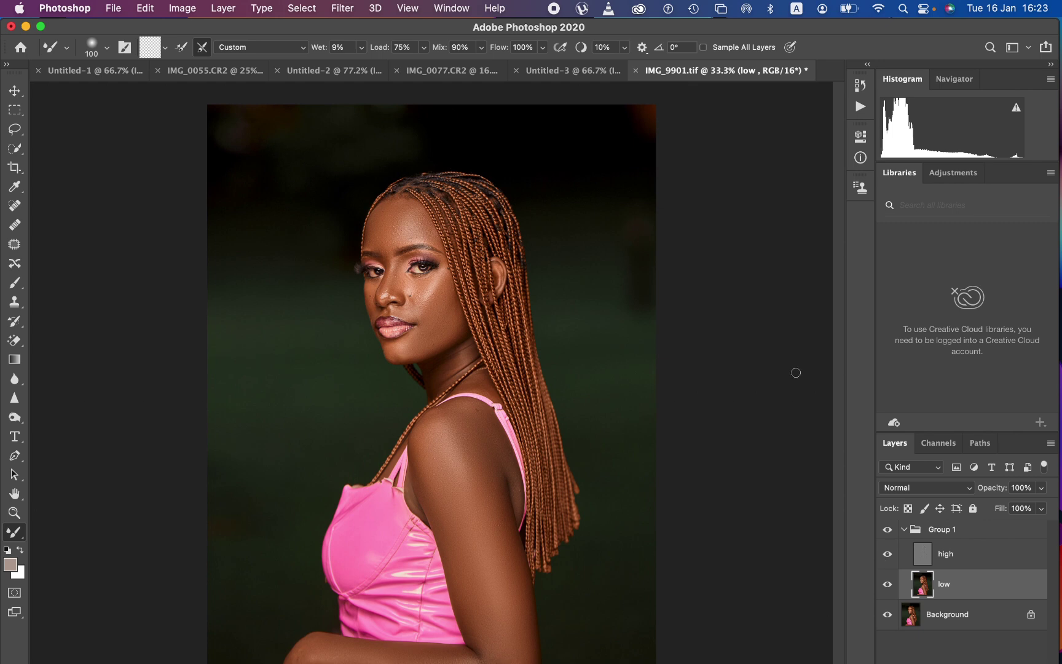
pyautogui.click(886, 529)
pyautogui.click(889, 529)
pyautogui.click(891, 531)
pyautogui.click(888, 530)
# Lasso the forehead skin and apply a Gaussian Blur with an 18-pixel radius to it on the low layer
pyautogui.press('super+equal')
pyautogui.press('super+equal')
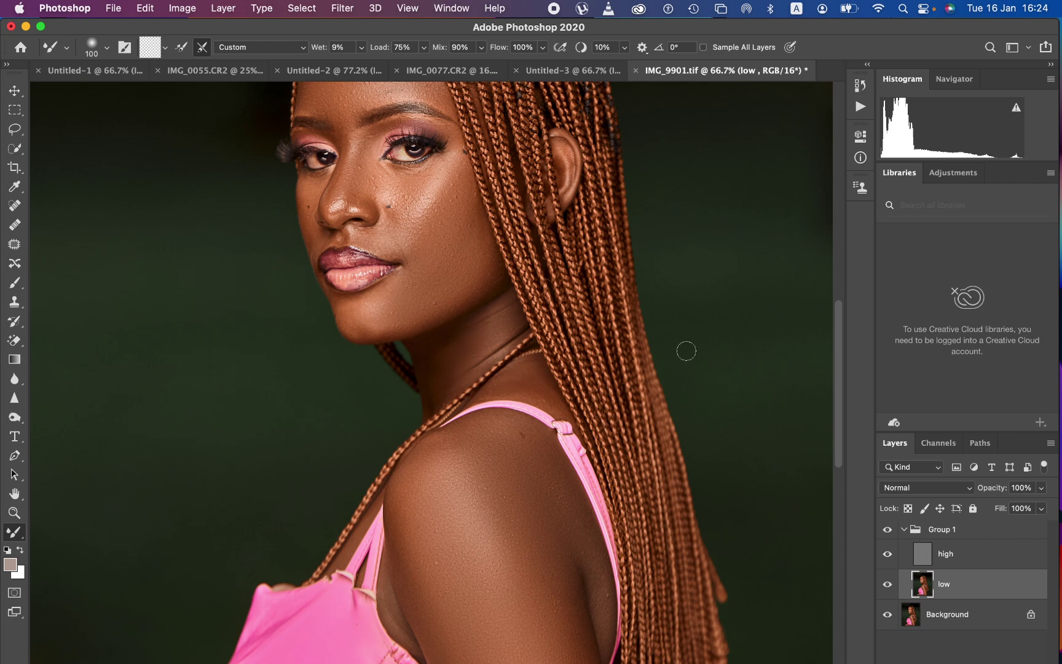
pyautogui.scroll(5, 831, 365)
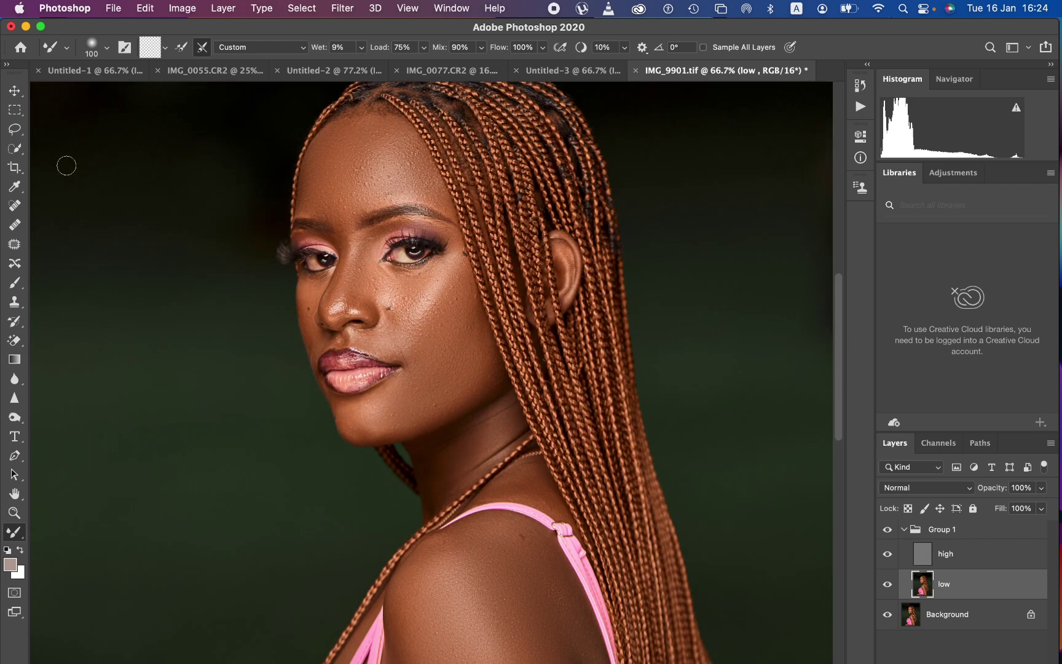
pyautogui.click(15, 129)
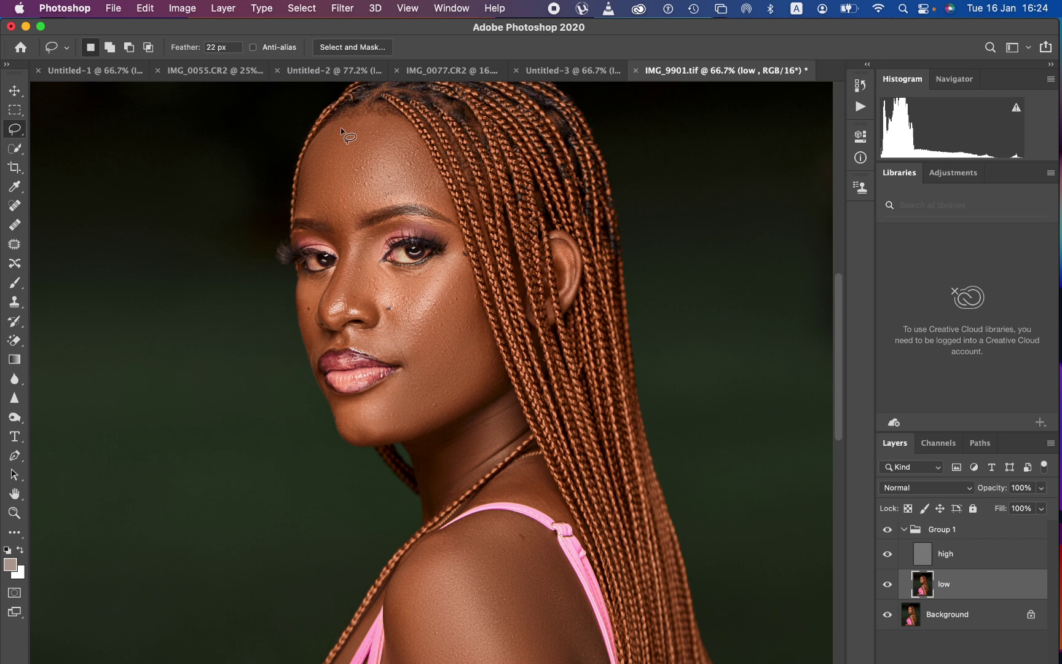
pyautogui.moveTo(343, 119)
pyautogui.mouseDown()
pyautogui.moveTo(414, 145)
pyautogui.moveTo(431, 200)
pyautogui.moveTo(368, 210)
pyautogui.moveTo(349, 245)
pyautogui.moveTo(335, 222)
pyautogui.moveTo(306, 207)
pyautogui.moveTo(314, 148)
pyautogui.moveTo(343, 120)
pyautogui.mouseUp()
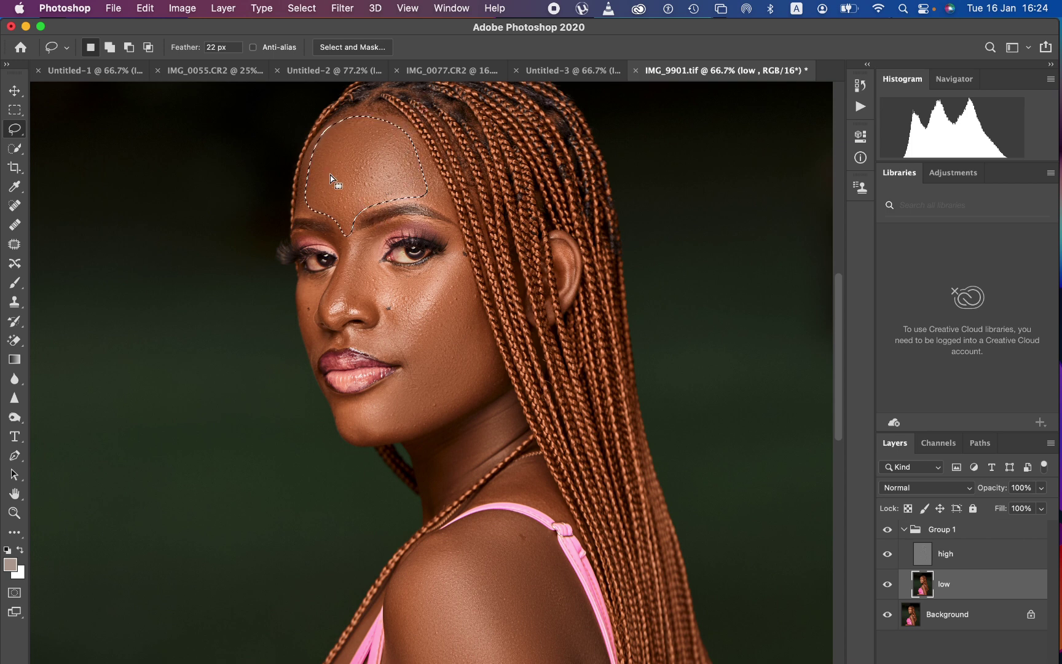
pyautogui.click(342, 8)
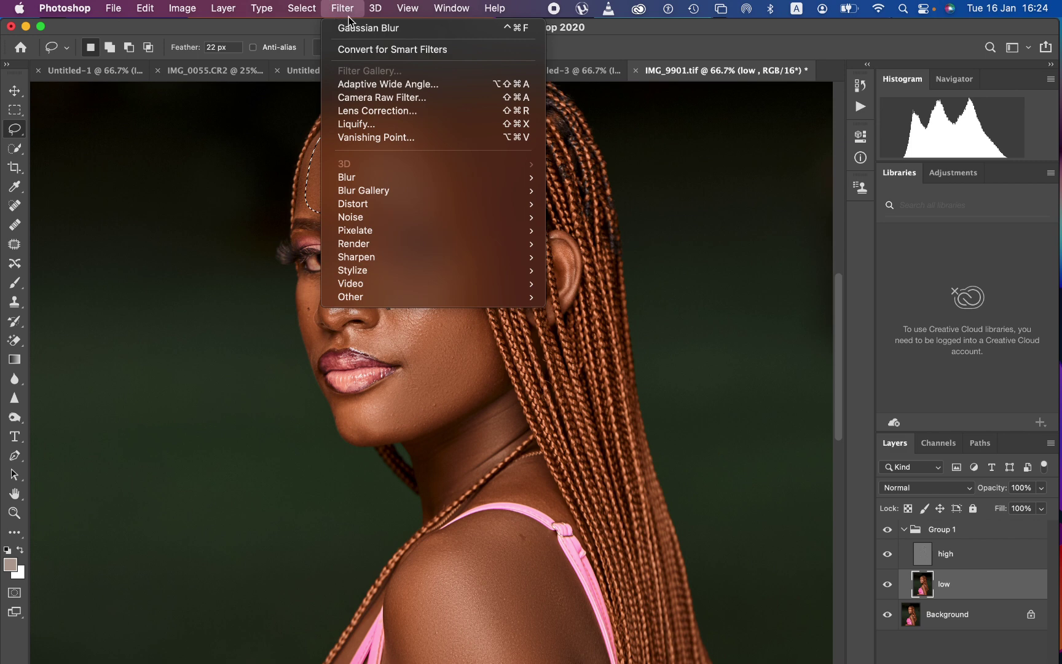
pyautogui.moveTo(379, 177)
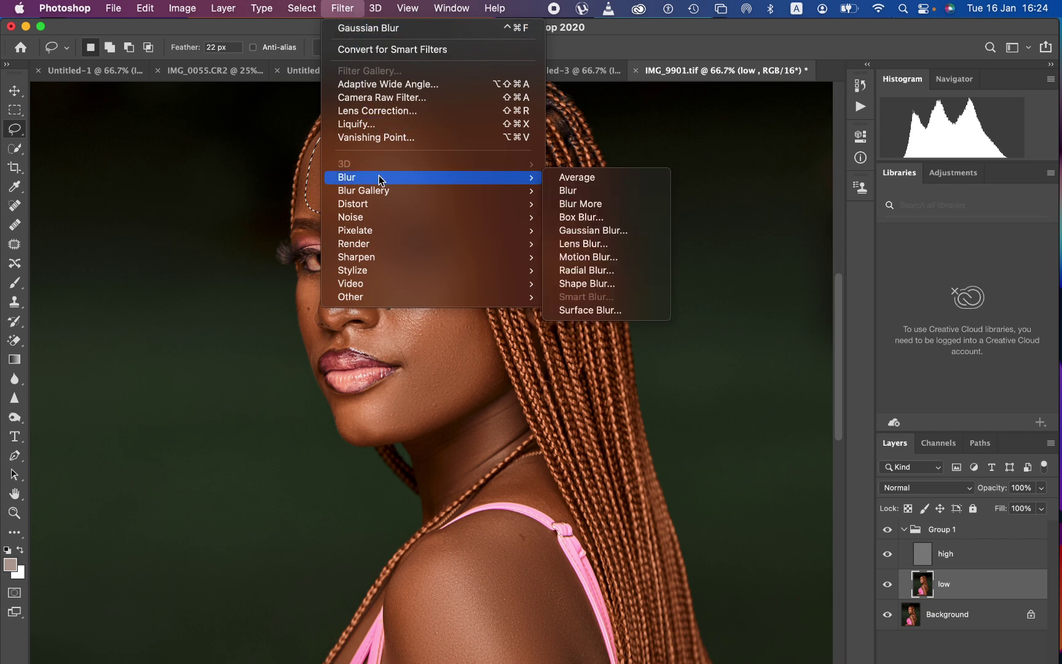
pyautogui.click(594, 231)
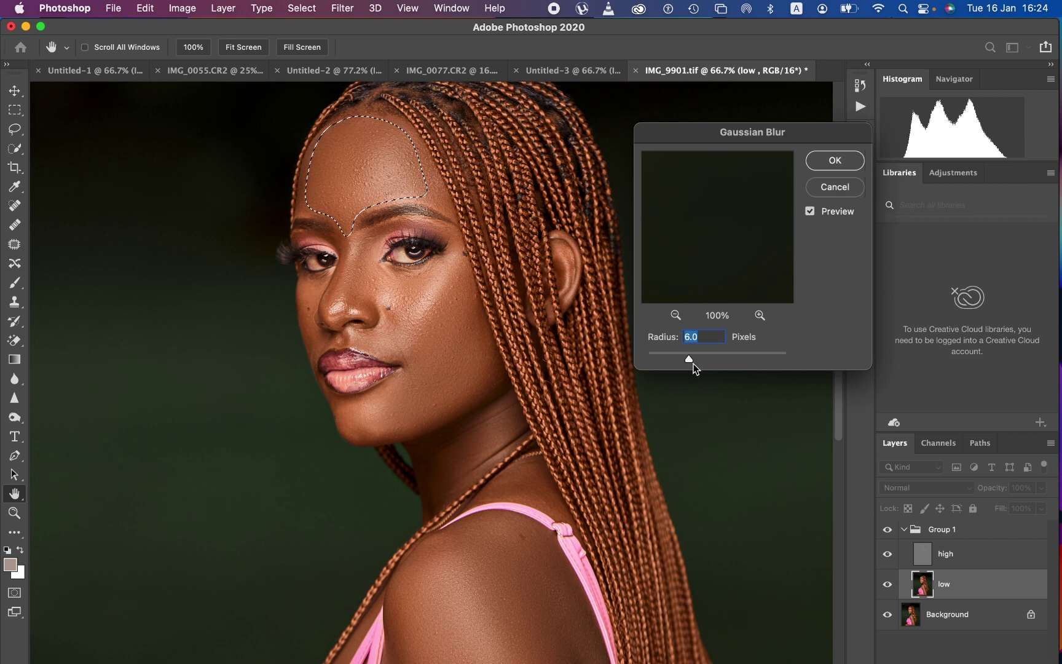
pyautogui.write('18')
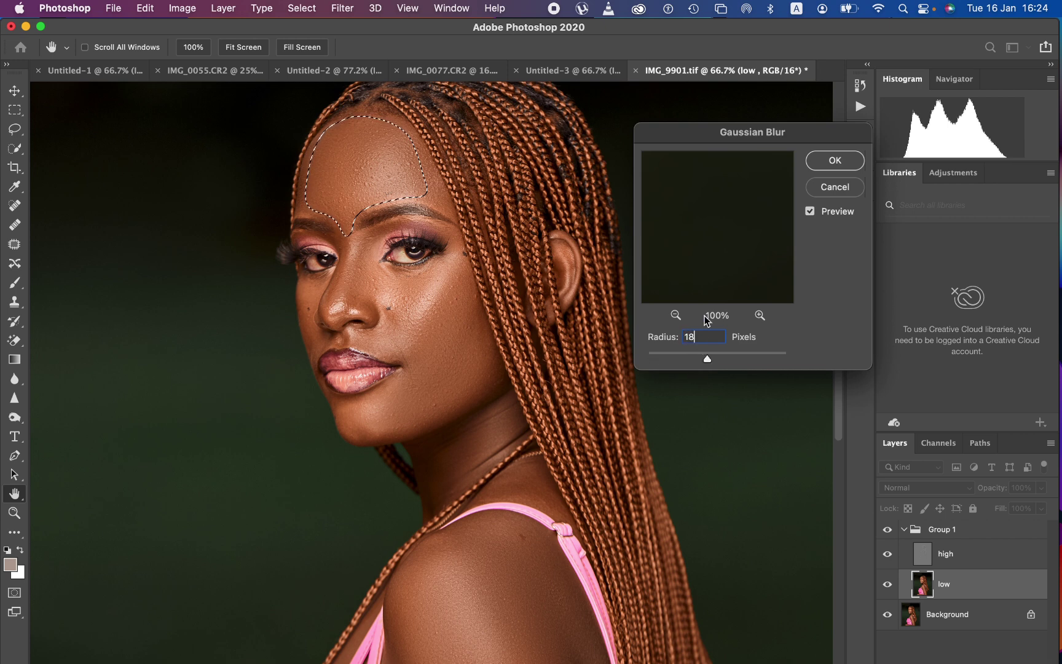
pyautogui.click(834, 162)
# Lasso the outer cheek down towards the jaw and apply the same Gaussian Blur to it
pyautogui.press('l')
pyautogui.moveTo(459, 261)
pyautogui.mouseDown()
pyautogui.moveTo(402, 342)
pyautogui.moveTo(469, 388)
pyautogui.moveTo(479, 362)
pyautogui.moveTo(459, 272)
pyautogui.mouseUp()
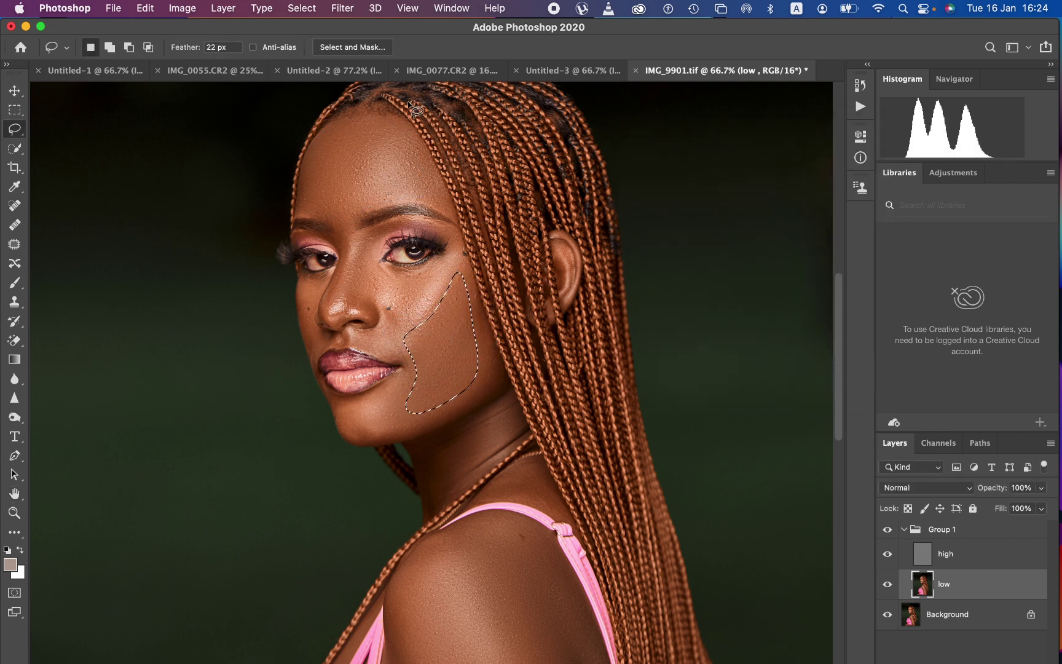
pyautogui.click(349, 12)
pyautogui.moveTo(394, 177)
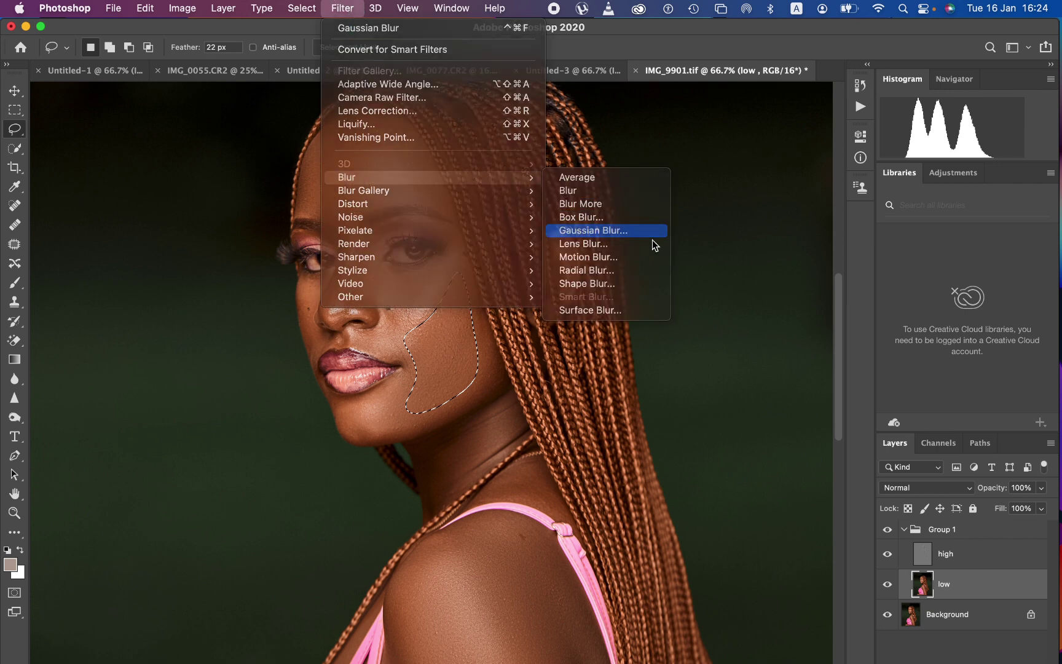
pyautogui.click(631, 237)
pyautogui.click(833, 164)
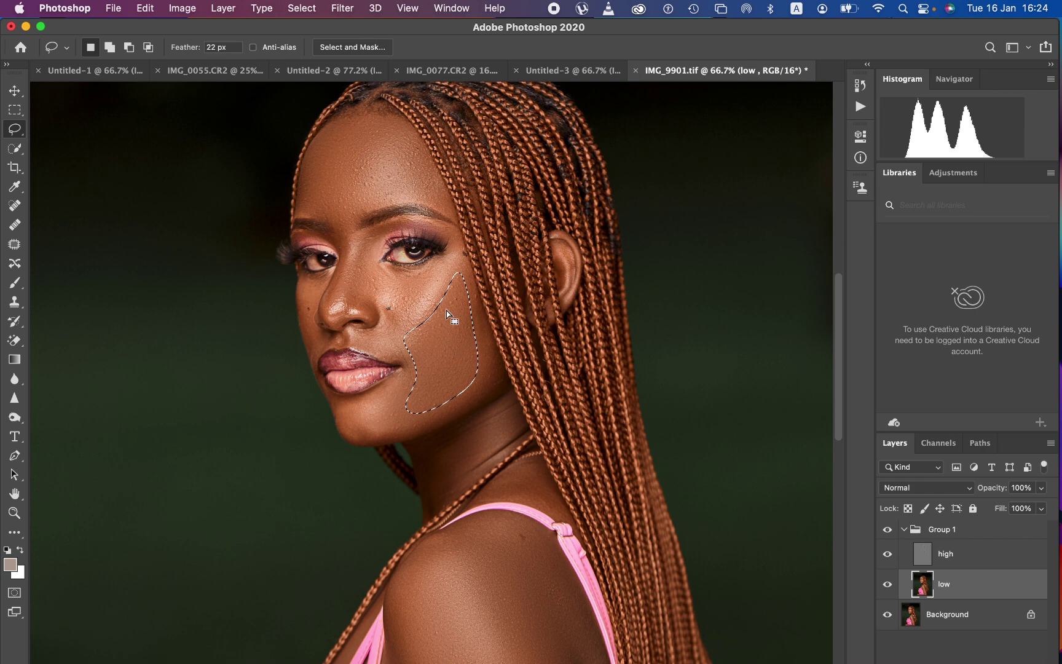
# Lasso the skin under the eye and along the side of the nose, apply the same Gaussian Blur, and deselect
pyautogui.click(412, 278)
pyautogui.moveTo(404, 280)
pyautogui.mouseDown()
pyautogui.moveTo(380, 258)
pyautogui.moveTo(360, 262)
pyautogui.moveTo(355, 300)
pyautogui.moveTo(399, 316)
pyautogui.moveTo(424, 286)
pyautogui.moveTo(404, 278)
pyautogui.mouseUp()
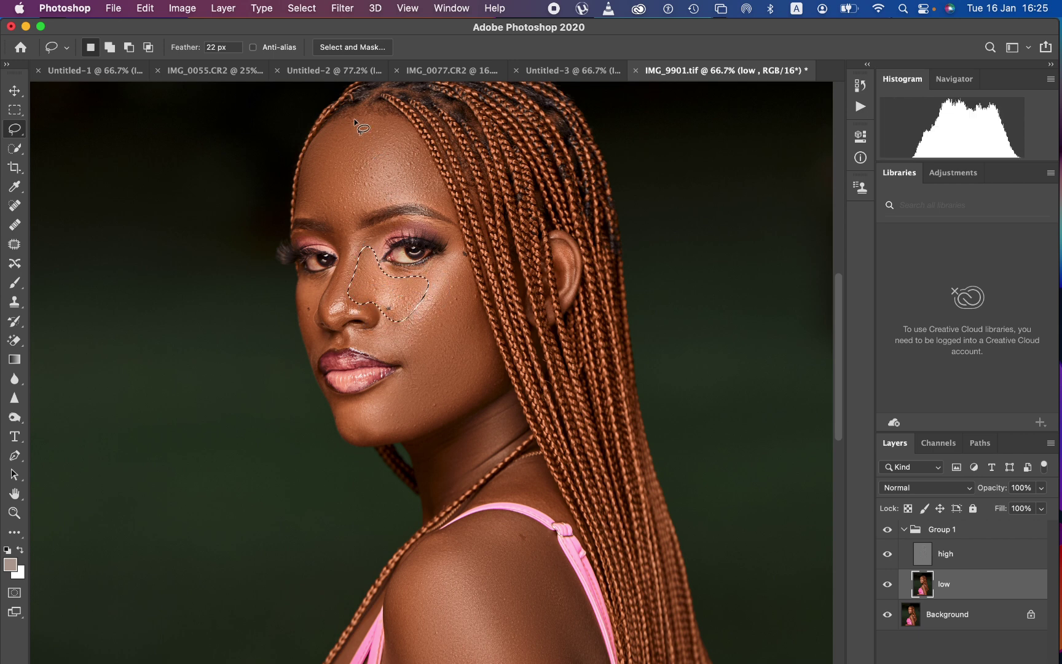
pyautogui.click(343, 8)
pyautogui.moveTo(462, 185)
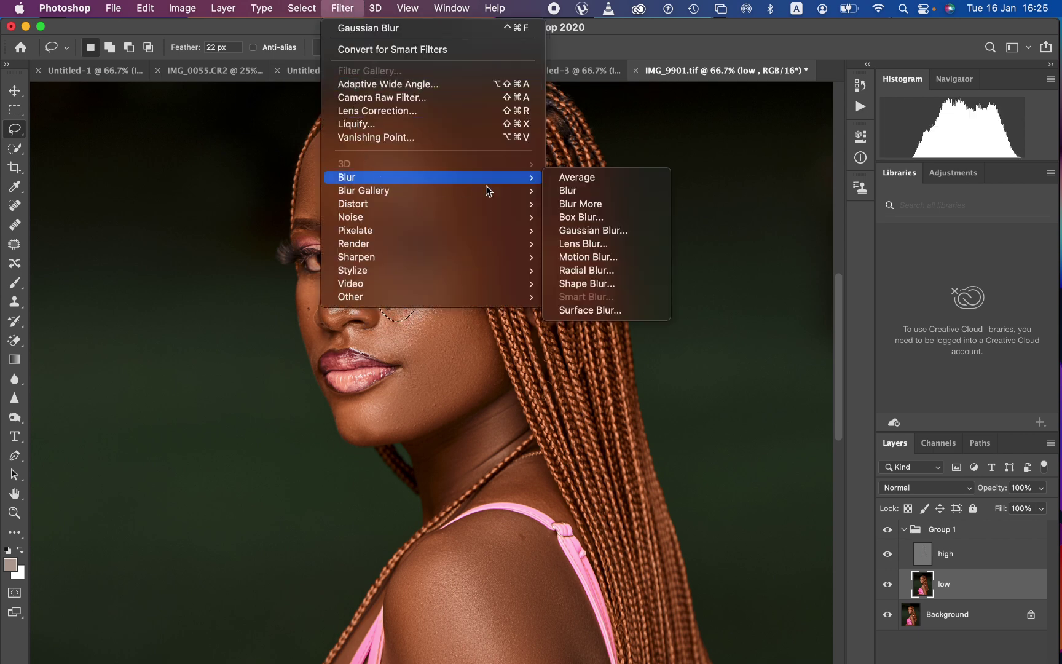
pyautogui.click(642, 231)
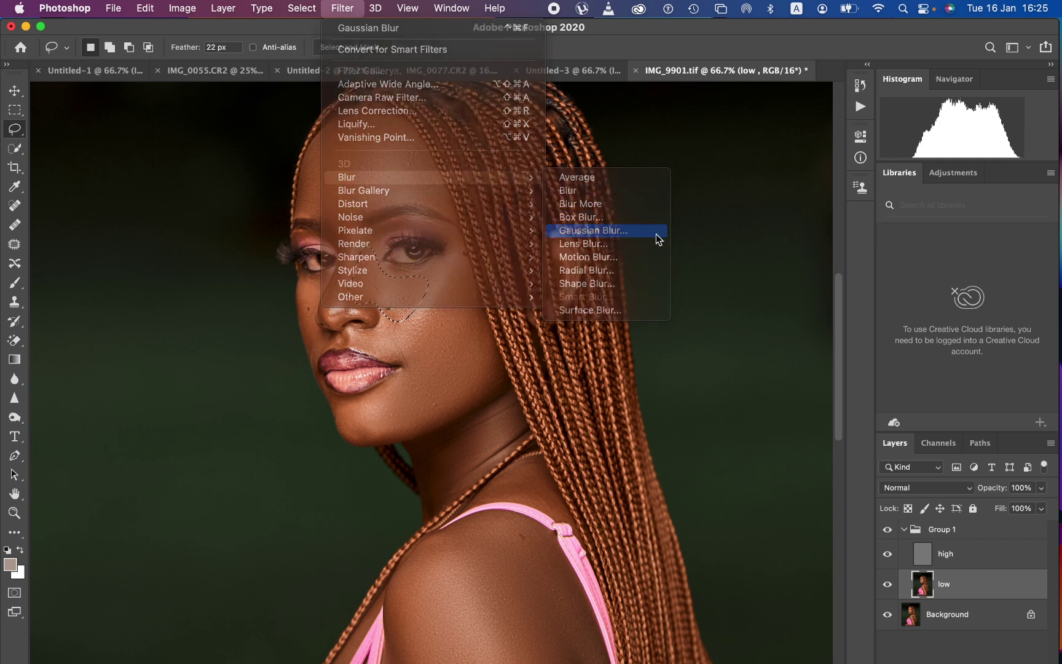
pyautogui.click(829, 161)
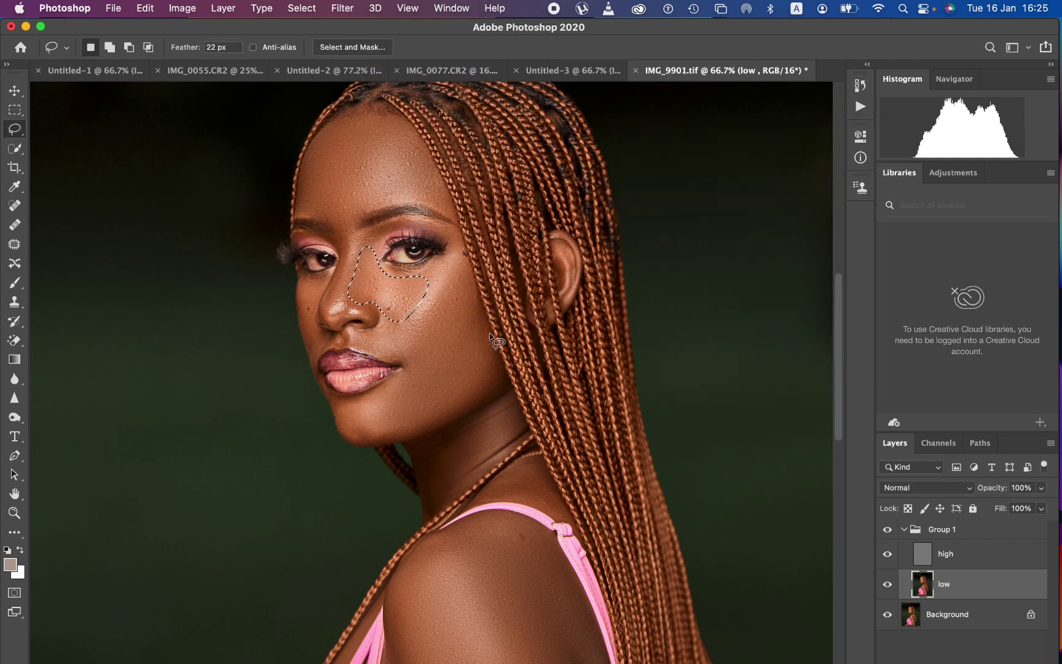
pyautogui.press('super+d')
# Lasso the skin above and beside the corner of the mouth, apply the same Gaussian Blur, and deselect
pyautogui.moveTo(388, 330)
pyautogui.mouseDown()
pyautogui.moveTo(351, 340)
pyautogui.moveTo(394, 358)
pyautogui.moveTo(414, 381)
pyautogui.moveTo(420, 356)
pyautogui.moveTo(393, 327)
pyautogui.mouseUp()
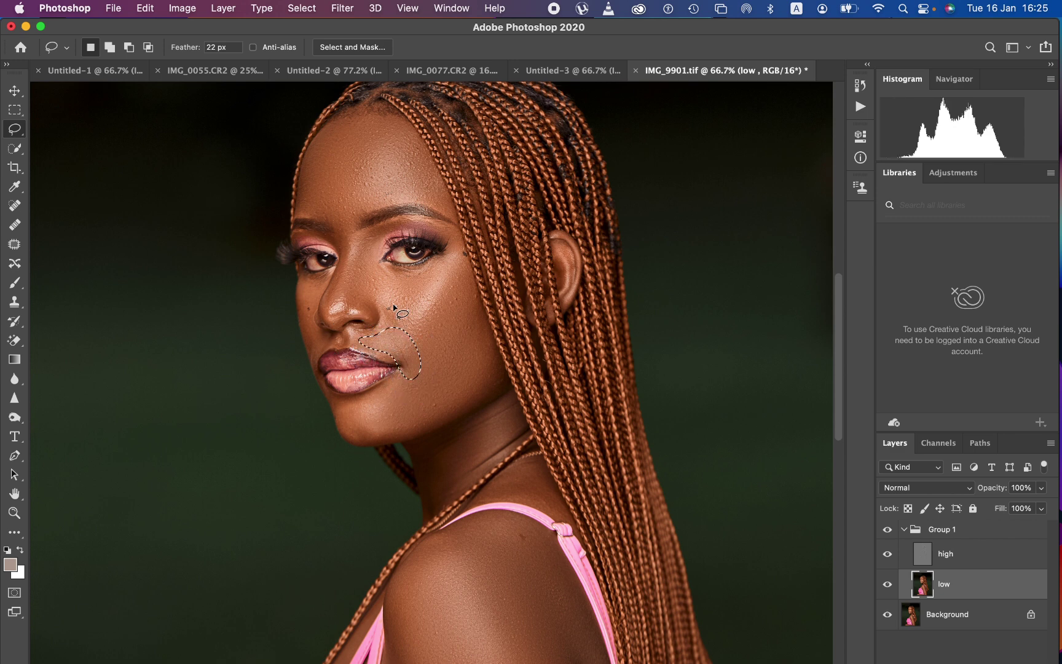
pyautogui.click(342, 8)
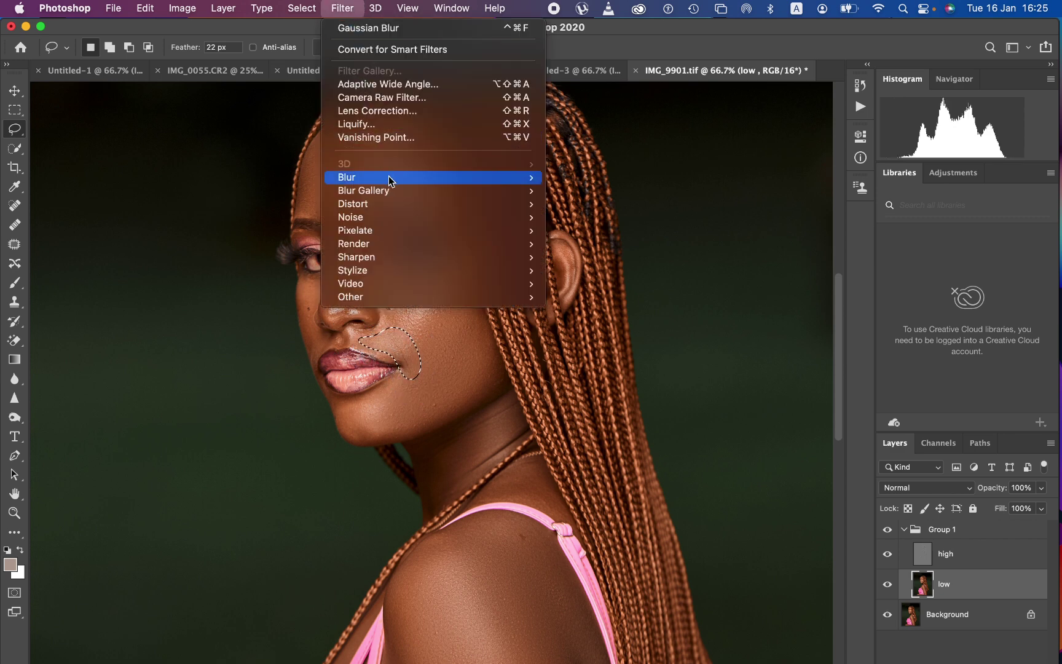
pyautogui.moveTo(529, 177)
pyautogui.click(600, 231)
pyautogui.click(819, 162)
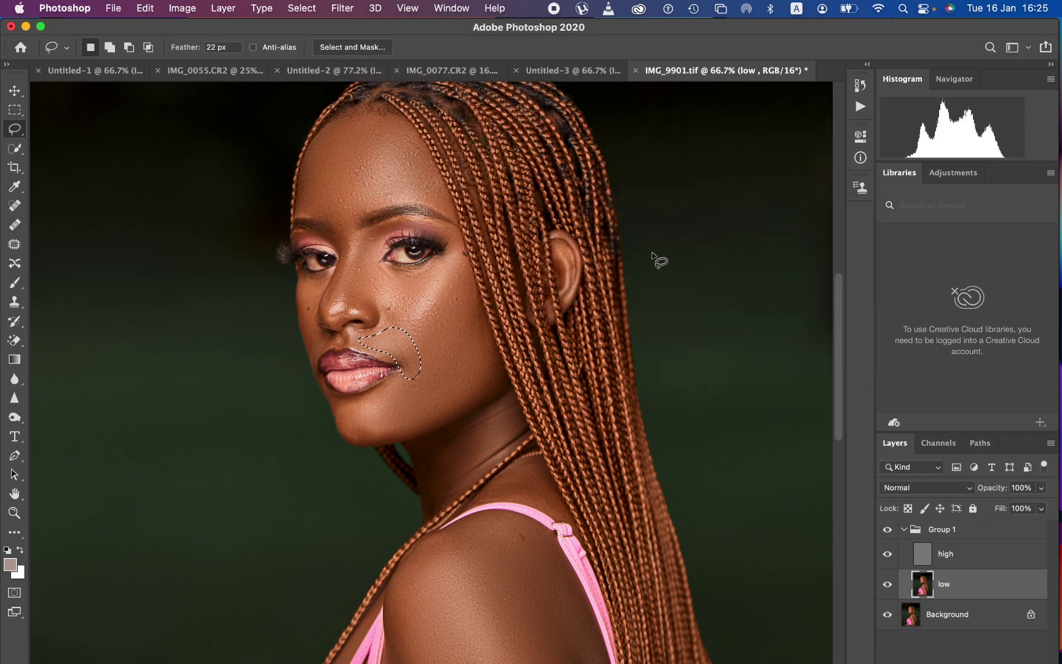
pyautogui.press('super+d')
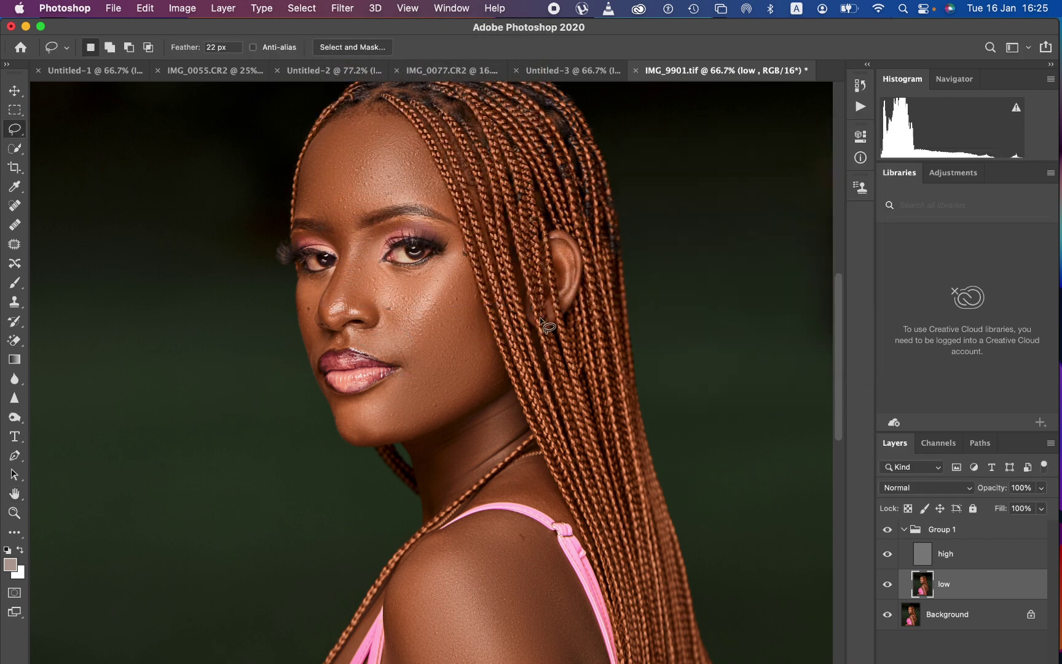
# Toggle the visibility of Group 1 to compare the whole portrait before and after the skin retouch
pyautogui.press('super+minus')
pyautogui.press('super+minus')
pyautogui.press('super+minus')
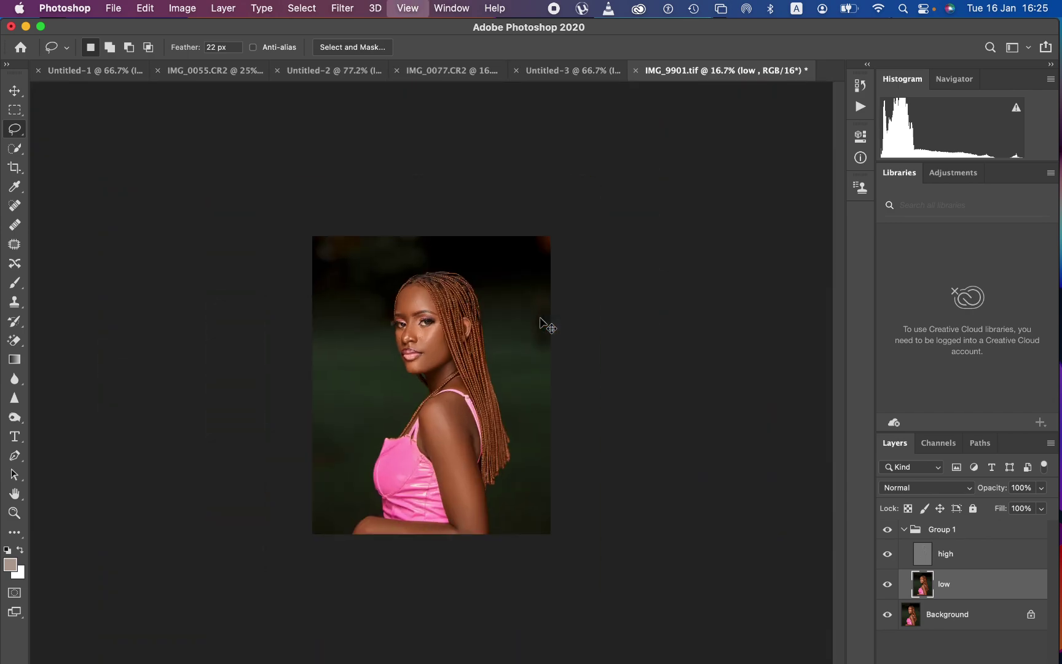
pyautogui.press('super+plus')
pyautogui.click(886, 532)
pyautogui.click(886, 534)
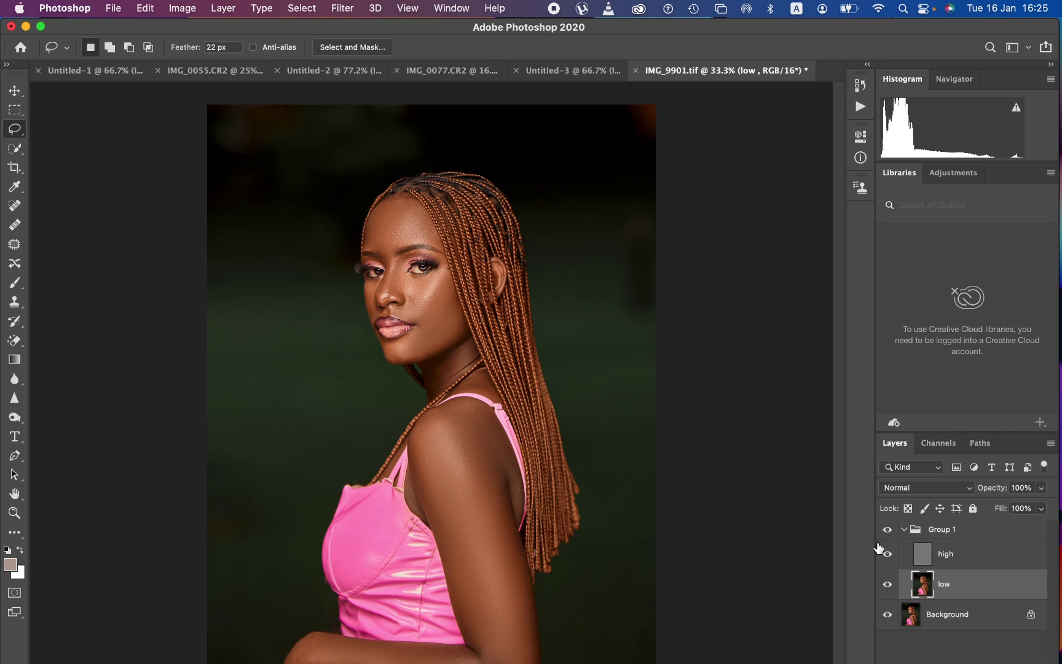
# Select the high layer and choose the Clone Stamp with a soft brush, keeping its sampling on Current Layer
pyautogui.click(950, 556)
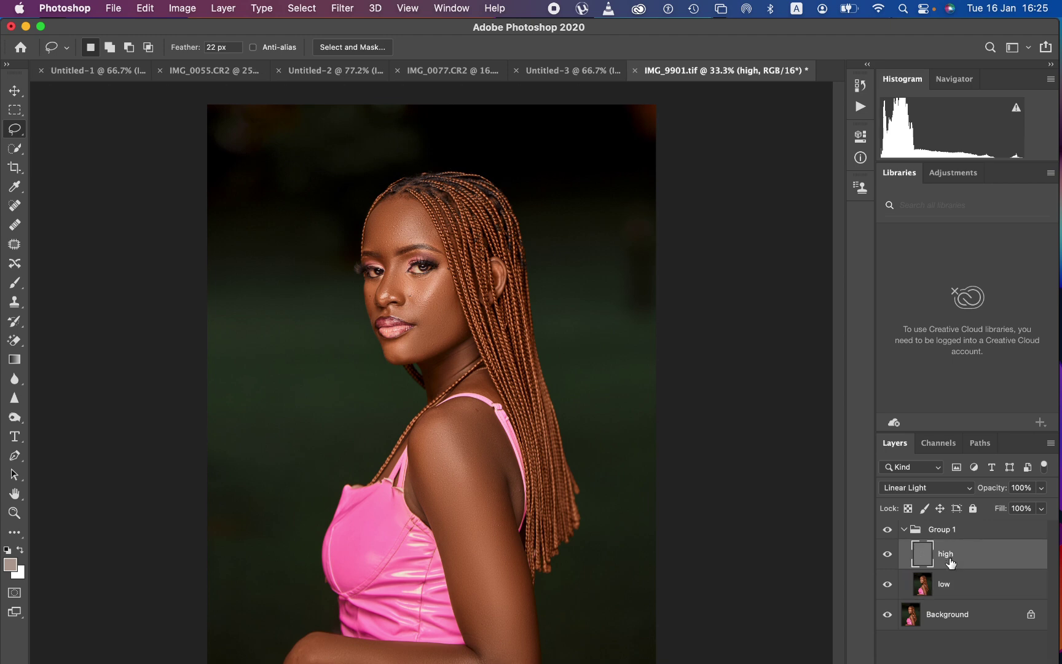
pyautogui.click(15, 303)
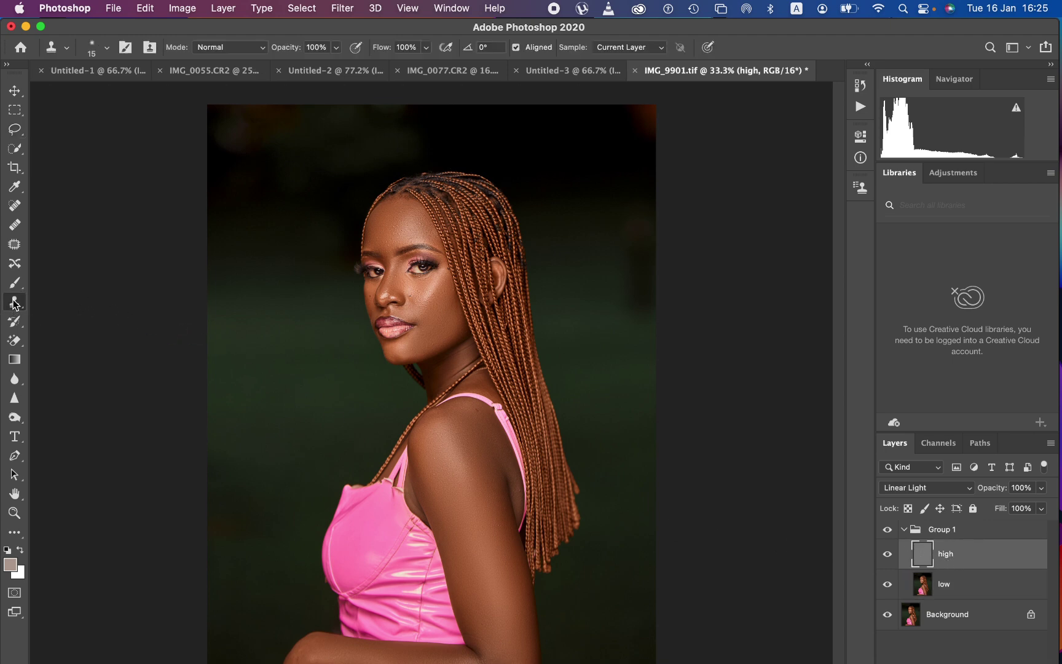
pyautogui.click(106, 52)
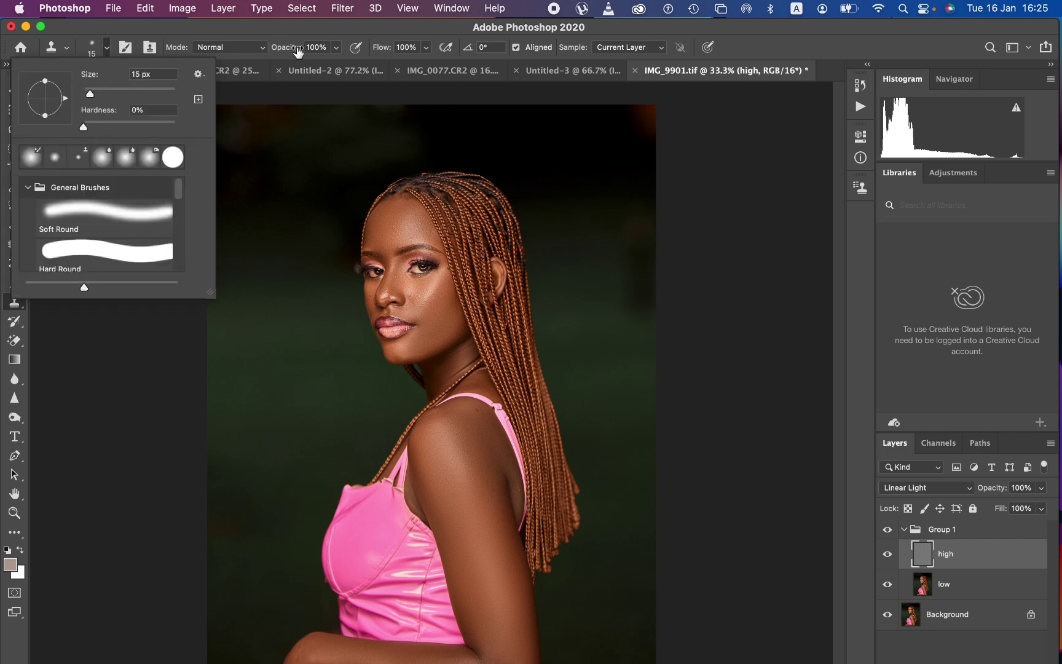
pyautogui.click(617, 48)
pyautogui.click(615, 52)
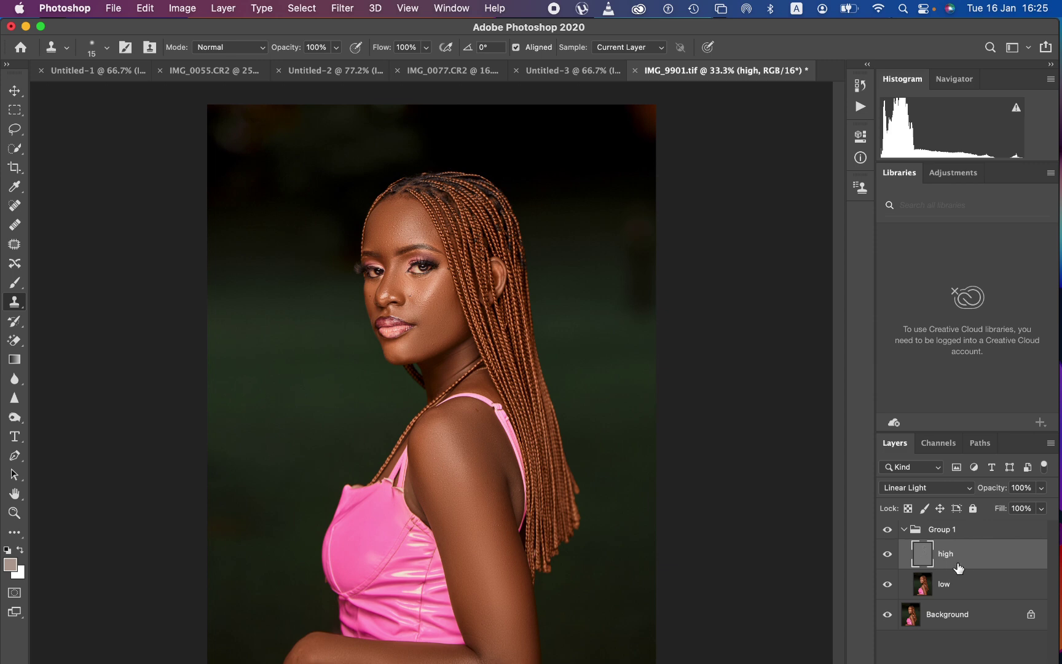
# Clone clean skin texture over the bumps along the outer cheek below the eye on the high layer
pyautogui.press('super+equal')
pyautogui.press('super+equal')
pyautogui.press('super+equal')
pyautogui.press('super+equal')
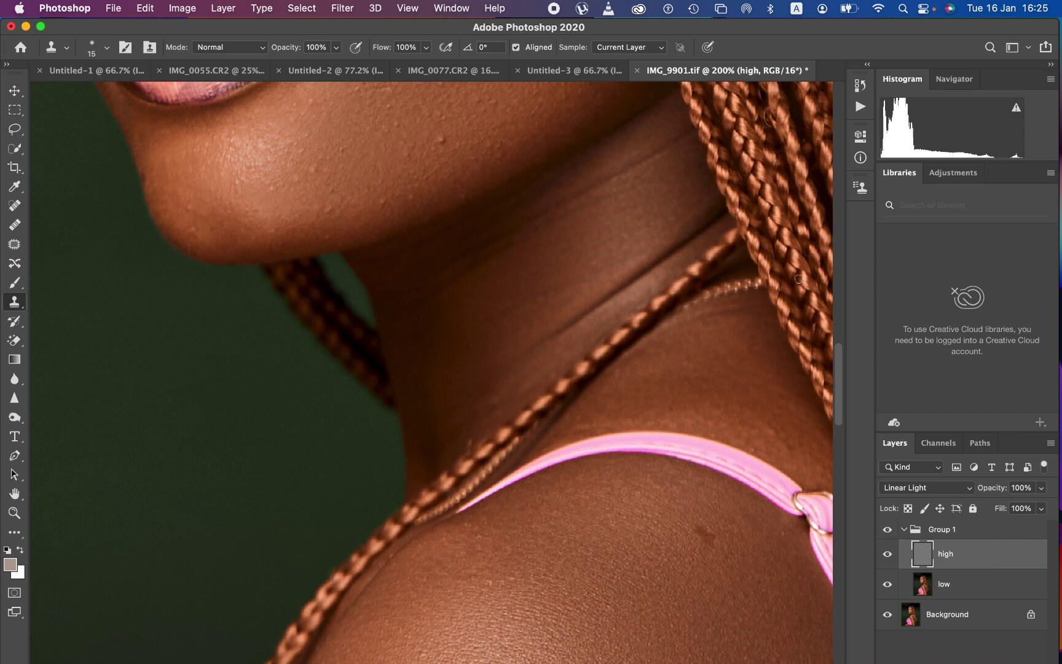
pyautogui.moveTo(839, 384); pyautogui.dragTo(790, 323)
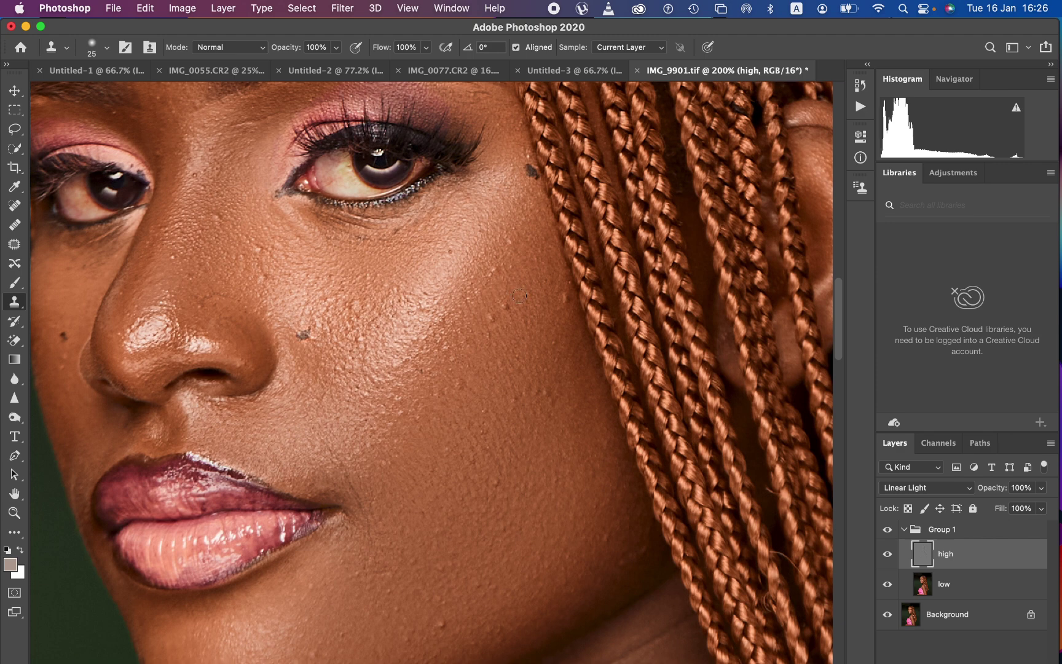
pyautogui.press('alt')
pyautogui.keyDown('alt'); pyautogui.click(503, 313); pyautogui.keyUp('alt')
pyautogui.press('alt')
pyautogui.click(502, 269)
pyautogui.click(562, 302)
pyautogui.press('alt')
pyautogui.keyDown('alt'); pyautogui.click(552, 391); pyautogui.keyUp('alt')
pyautogui.moveTo(515, 407)
pyautogui.mouseDown()
pyautogui.moveTo(534, 386)
pyautogui.moveTo(544, 391)
pyautogui.mouseUp()
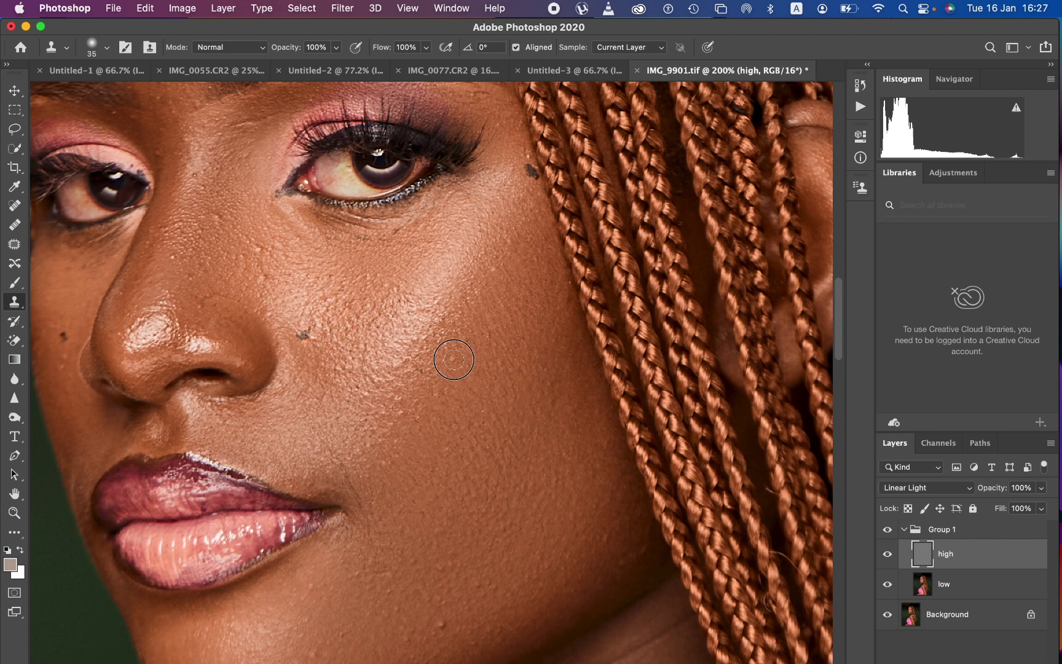
# Clone out the remaining bumps on the forehead, chin and jaw with a 35 px brush on the high layer
pyautogui.scroll(5, 173, 278)
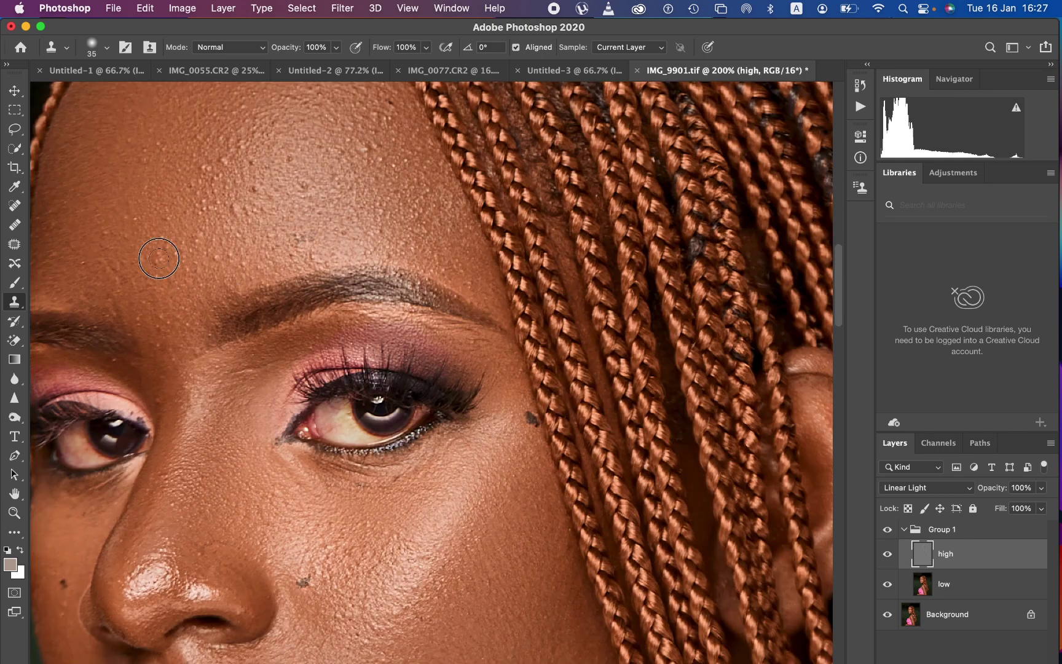
pyautogui.scroll(4, 342, 152)
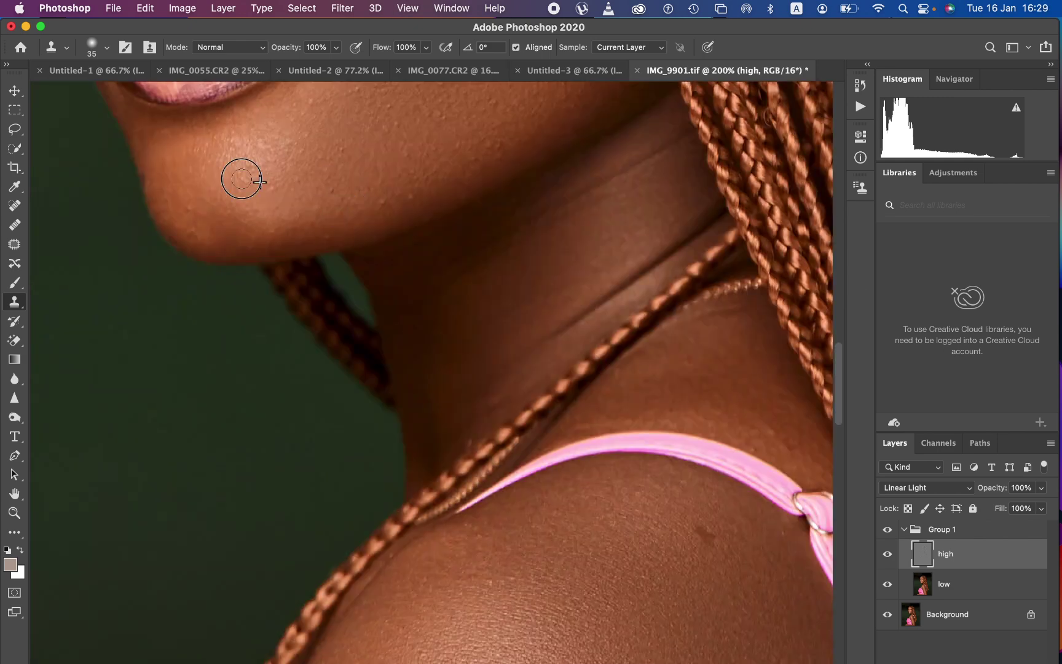
pyautogui.scroll(5, 426, 242)
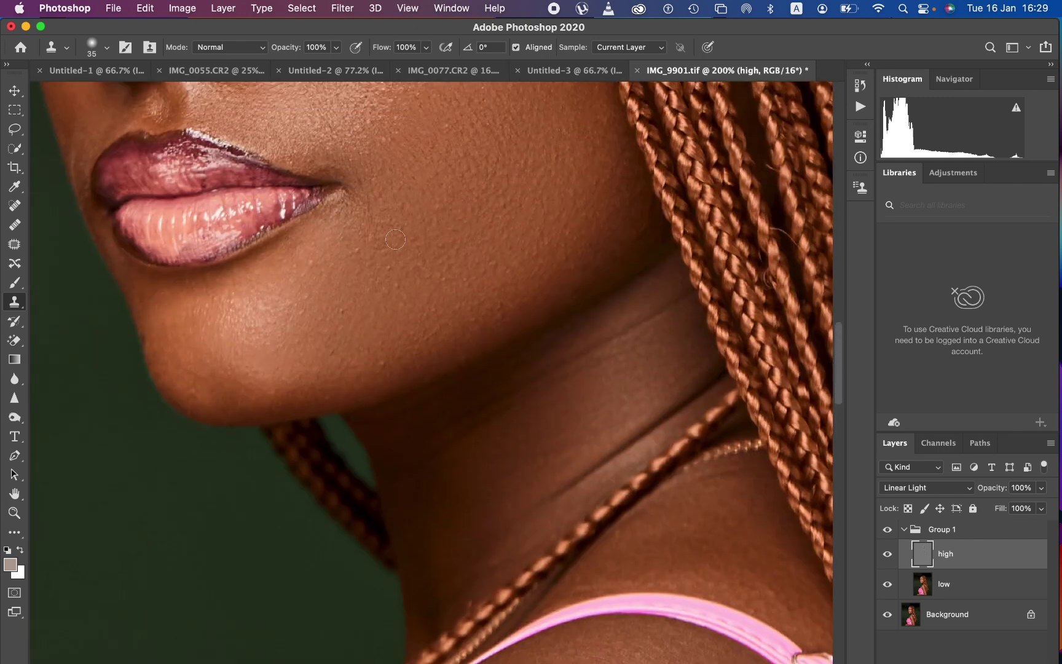
pyautogui.scroll(10, 426, 242)
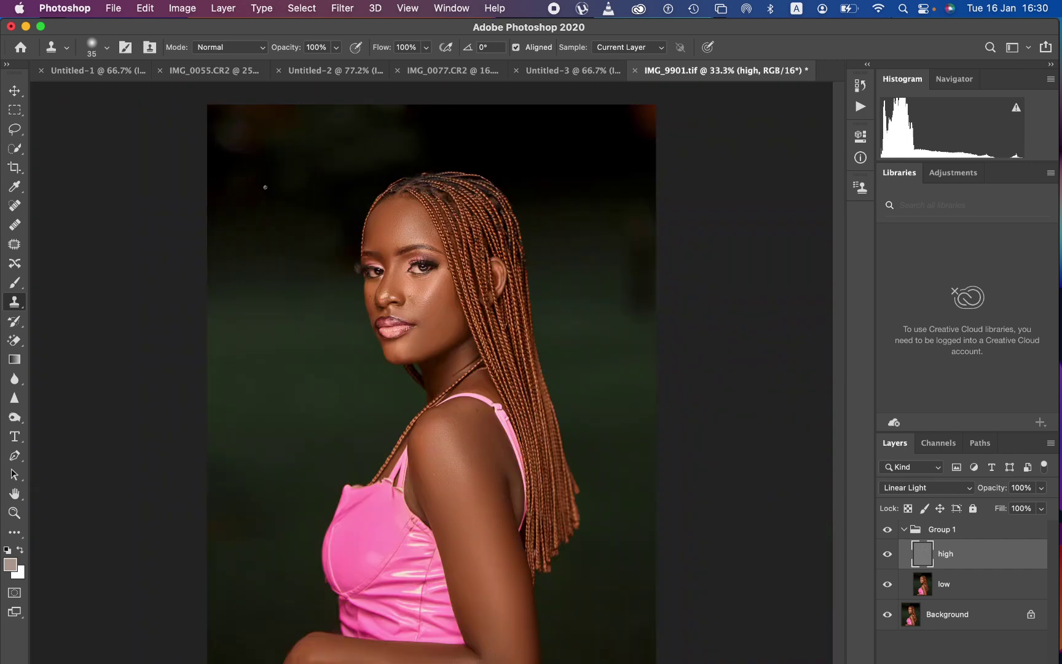
# Toggle the visibility of Group 1 to compare the portrait with and without the texture cleanup
pyautogui.click(886, 533)
pyautogui.click(886, 534)
pyautogui.click(889, 535)
pyautogui.click(891, 536)
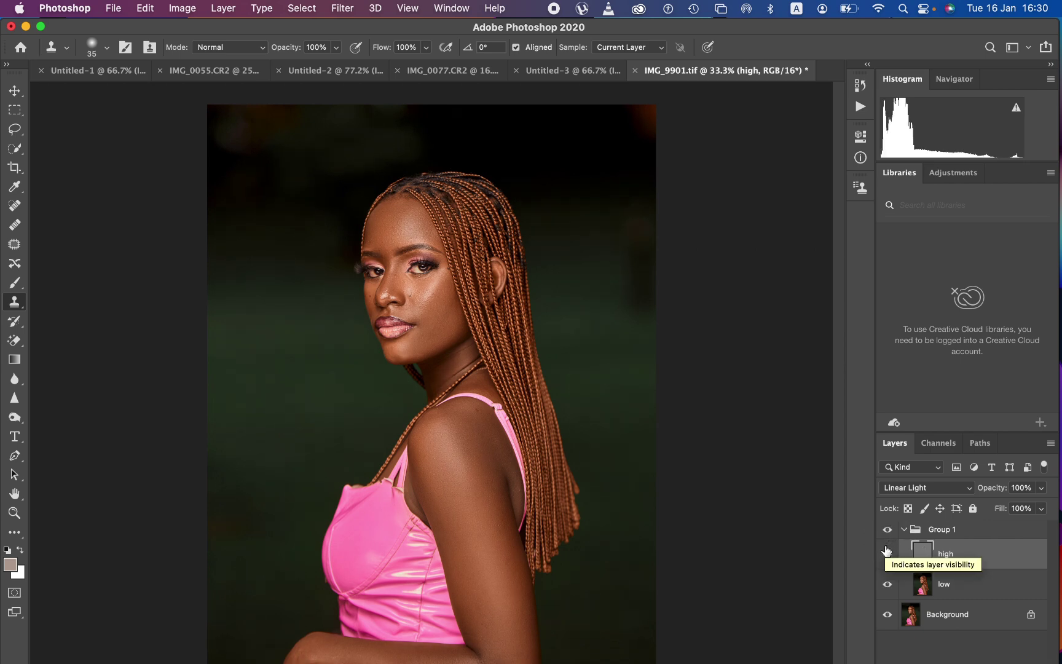
# Collapse Group 1, stamp all visible layers into a new top layer, and open it in the Camera Raw Filter
pyautogui.click(905, 533)
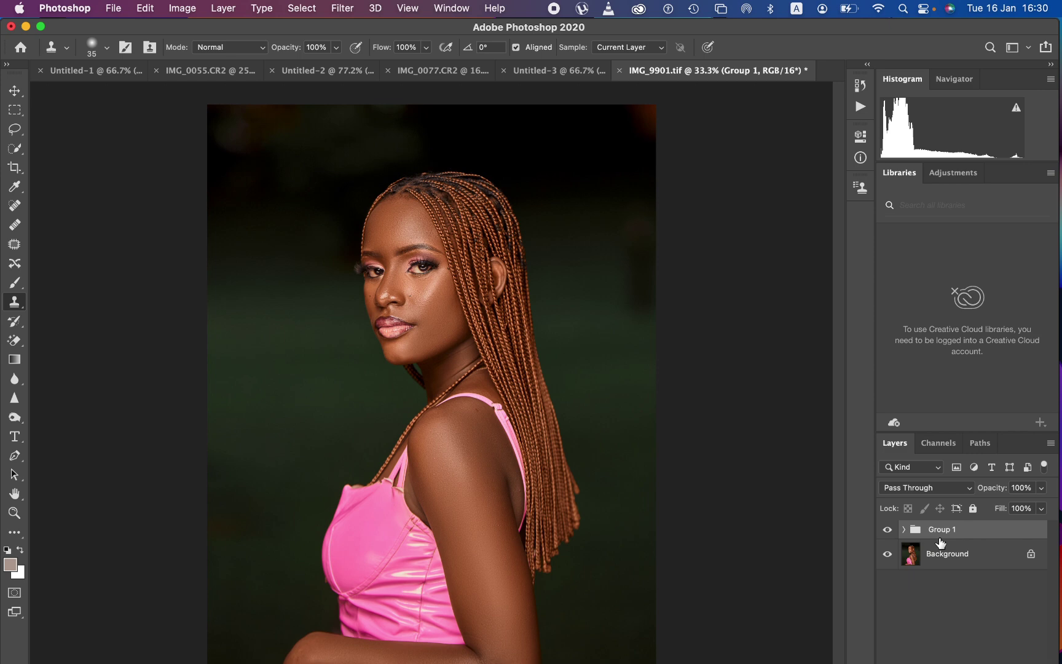
pyautogui.press('super+alt+shift+e')
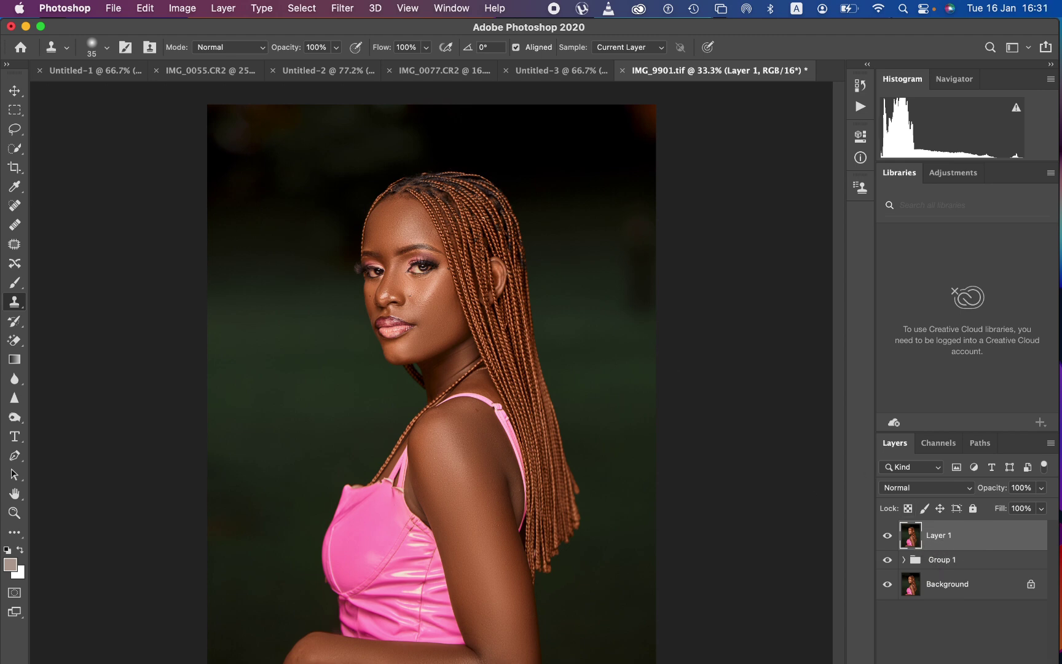
pyautogui.click(342, 8)
pyautogui.click(384, 99)
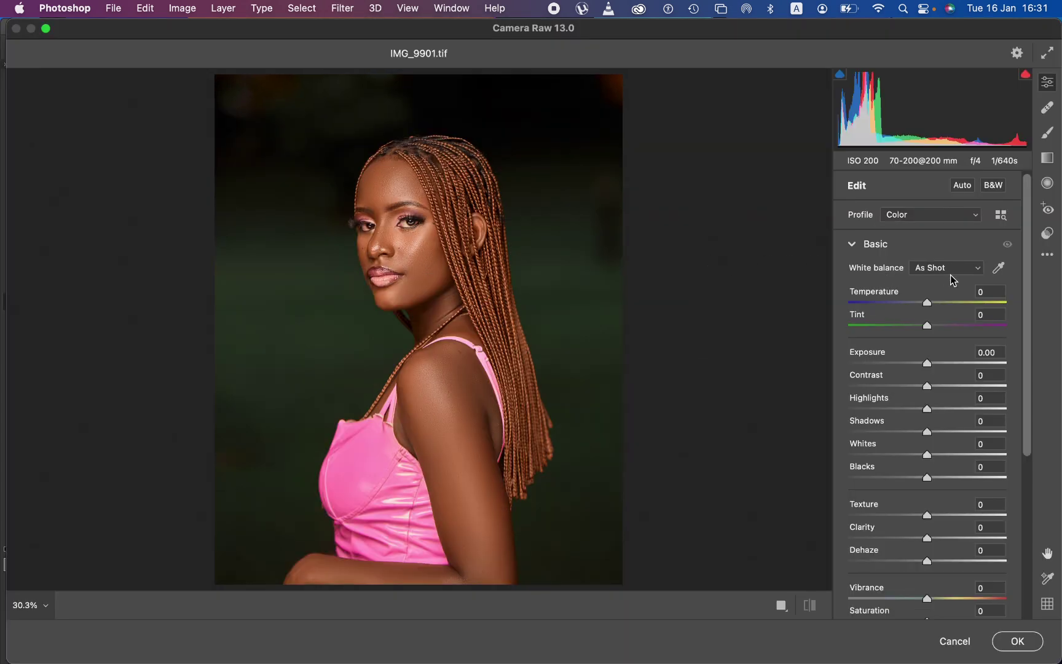
# Choose the Camera Raw adjustment brush and set its saturation to -76
pyautogui.click(1048, 138)
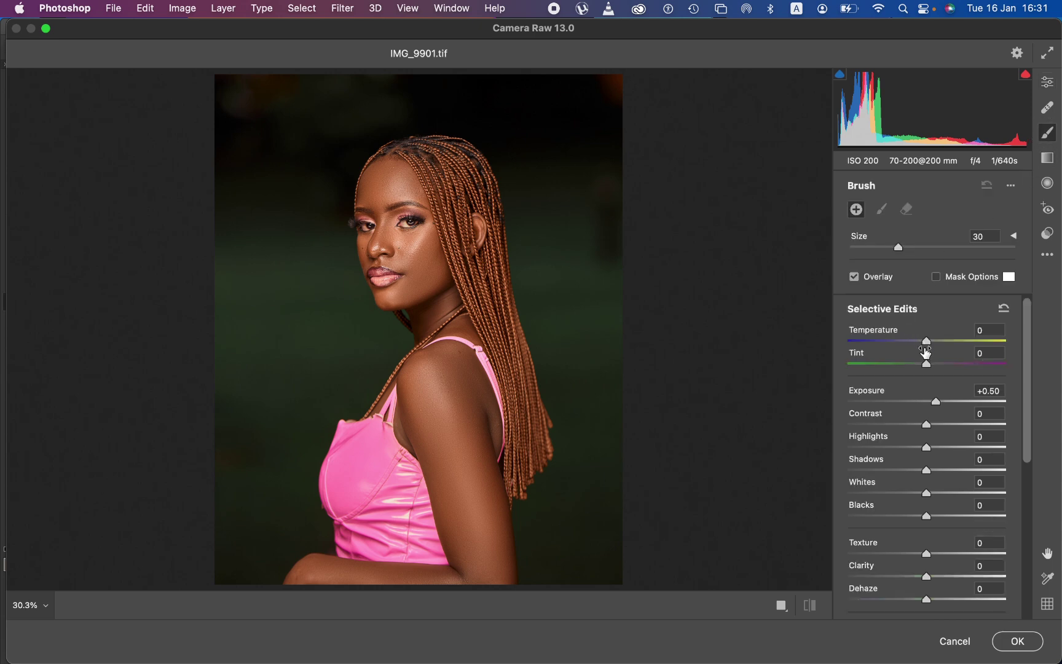
pyautogui.moveTo(1024, 437); pyautogui.dragTo(1004, 525)
pyautogui.moveTo(887, 532); pyautogui.dragTo(866, 533)
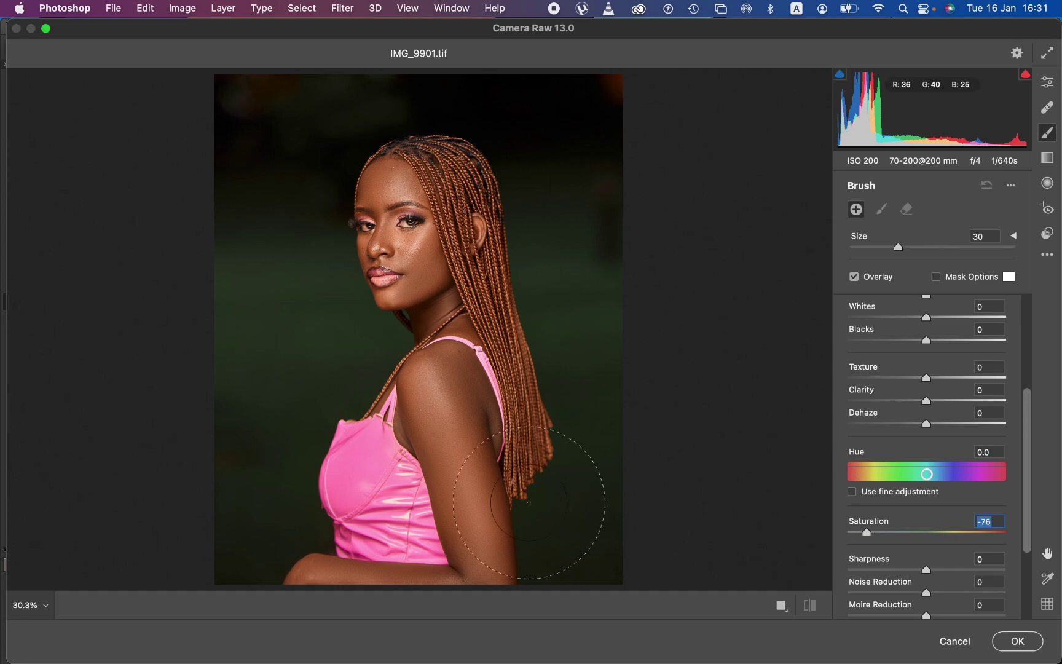
# Reduce the adjustment brush to size 4 and paint over the white of the eye nearer the camera
pyautogui.scroll(4, 529, 502)
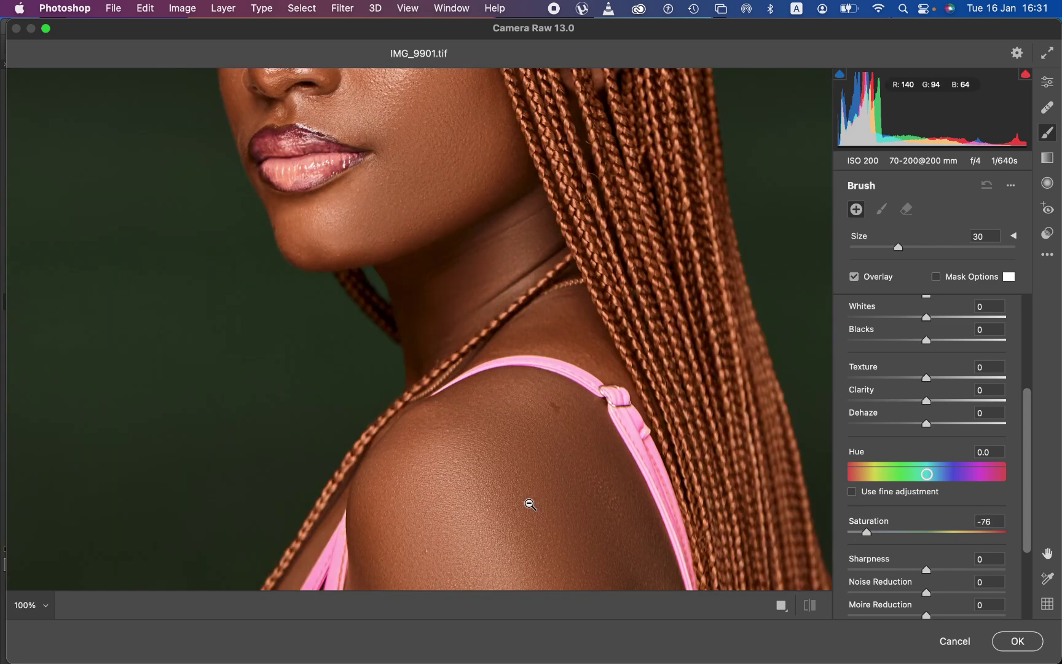
pyautogui.press('space')
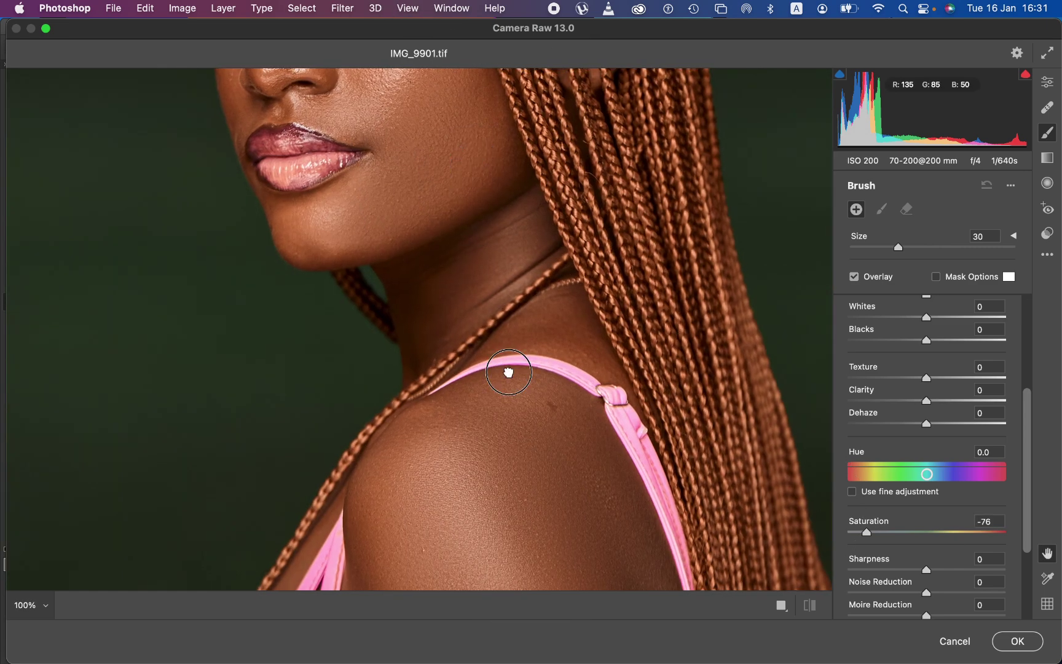
pyautogui.moveTo(478, 164); pyautogui.dragTo(495, 287)
pyautogui.press('[')
pyautogui.press('[')
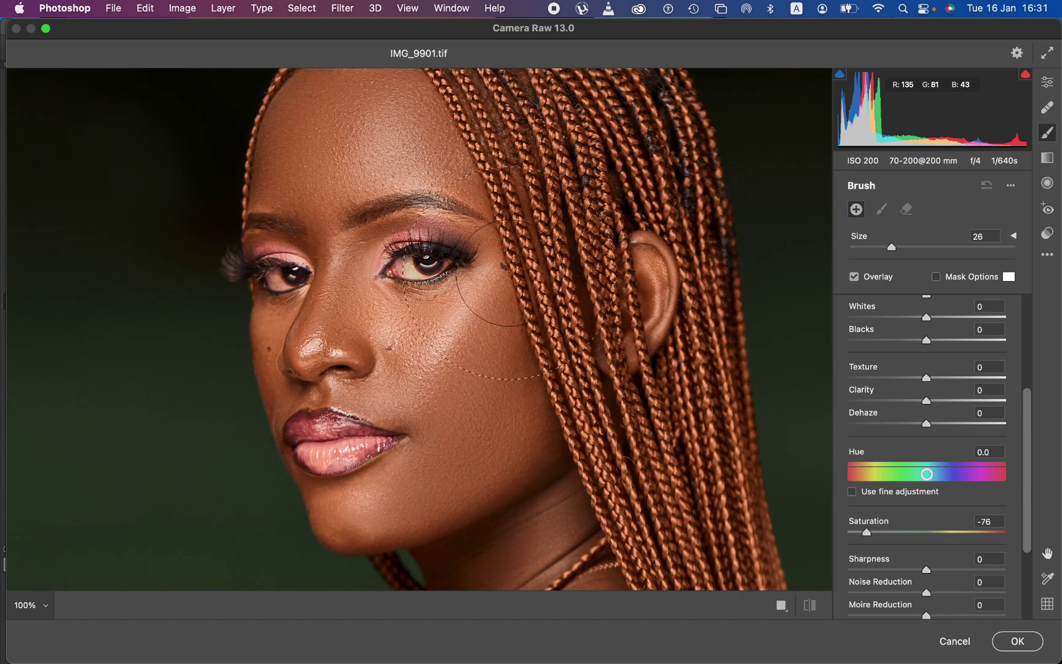
pyautogui.press('[')
pyautogui.press('[')
pyautogui.press('[')
pyautogui.press('[')
pyautogui.press('[')
pyautogui.press('[')
pyautogui.press('[')
pyautogui.press('[')
pyautogui.press('[')
pyautogui.press('[')
pyautogui.press('[')
pyautogui.click(507, 272)
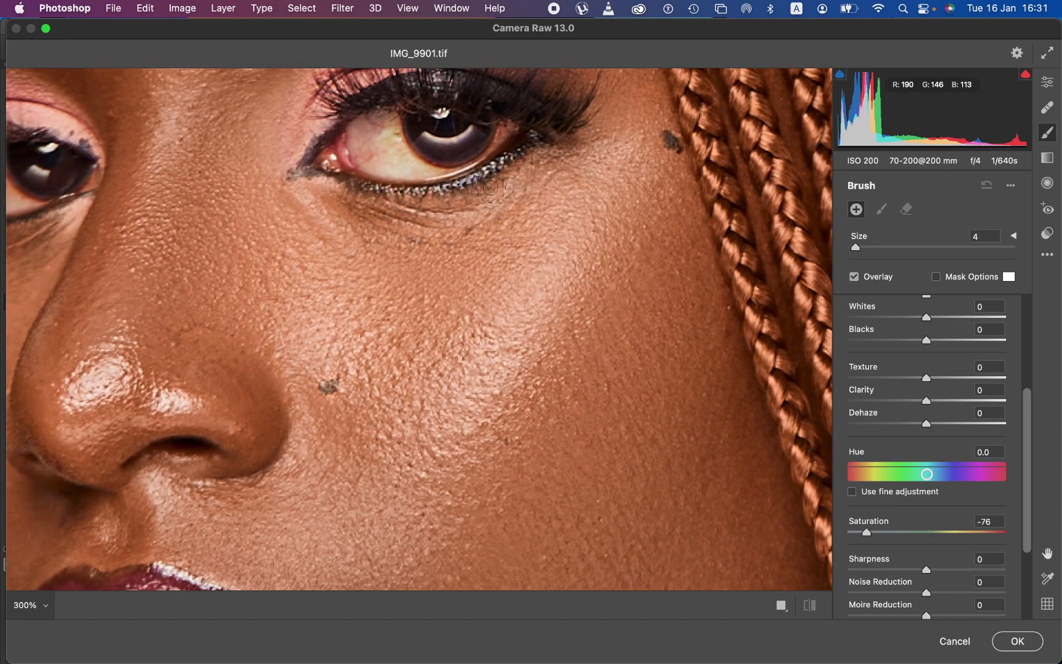
pyautogui.press(']')
pyautogui.press(']')
pyautogui.click(384, 142)
pyautogui.moveTo(385, 142)
pyautogui.mouseDown()
pyautogui.moveTo(371, 128)
pyautogui.moveTo(364, 136)
pyautogui.moveTo(390, 125)
pyautogui.moveTo(409, 161)
pyautogui.moveTo(452, 157)
pyautogui.moveTo(496, 127)
pyautogui.moveTo(455, 154)
pyautogui.moveTo(384, 129)
pyautogui.moveTo(434, 107)
pyautogui.moveTo(387, 124)
pyautogui.moveTo(379, 138)
pyautogui.moveTo(455, 147)
pyautogui.moveTo(492, 132)
pyautogui.moveTo(467, 151)
pyautogui.mouseUp()
# Paint the white of the farther eye with the same adjustment brush and apply the Camera Raw edits
pyautogui.press('space')
pyautogui.moveTo(314, 233); pyautogui.dragTo(531, 277)
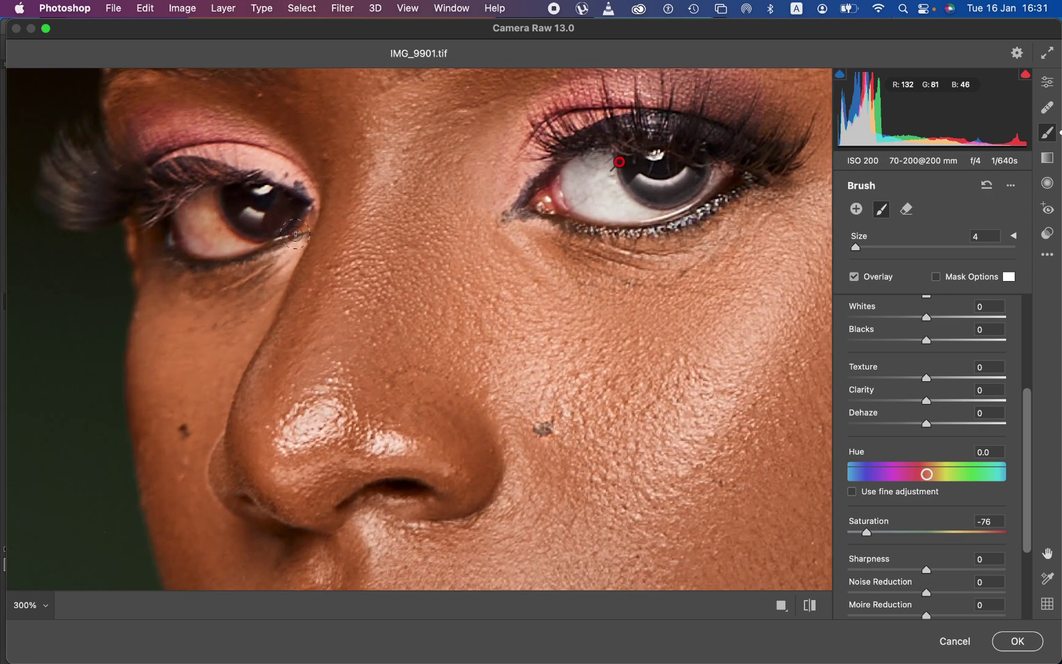
pyautogui.moveTo(206, 210)
pyautogui.mouseDown()
pyautogui.moveTo(235, 236)
pyautogui.moveTo(220, 241)
pyautogui.moveTo(208, 198)
pyautogui.moveTo(200, 233)
pyautogui.moveTo(220, 239)
pyautogui.moveTo(255, 231)
pyautogui.moveTo(263, 207)
pyautogui.moveTo(222, 193)
pyautogui.moveTo(255, 225)
pyautogui.moveTo(207, 204)
pyautogui.moveTo(185, 225)
pyautogui.mouseUp()
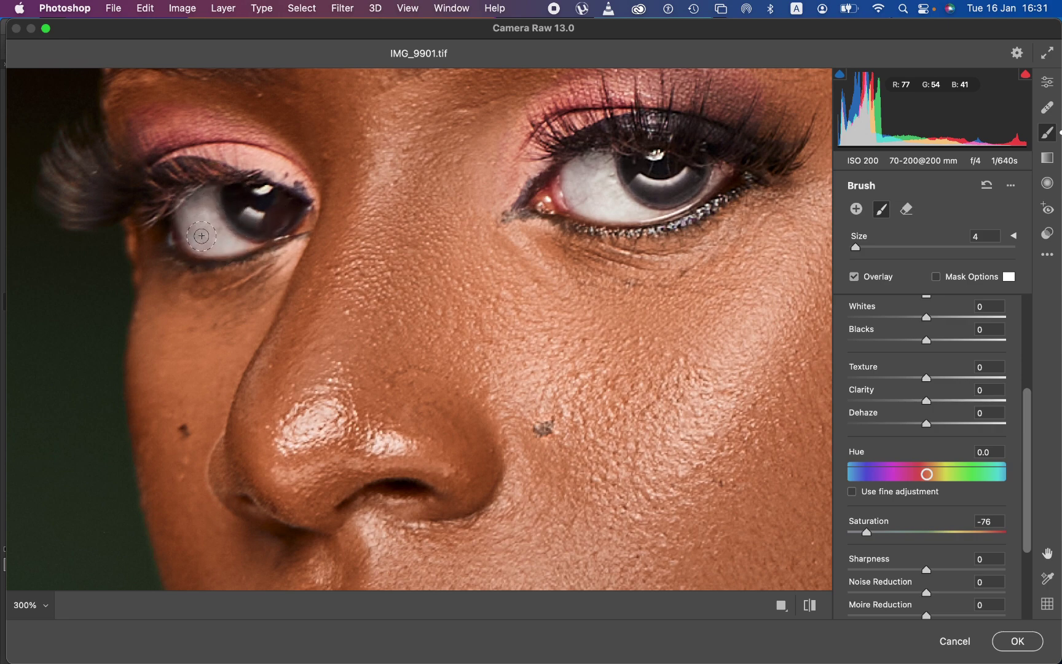
pyautogui.keyDown('alt'); pyautogui.click(203, 238); pyautogui.keyUp('alt')
pyautogui.keyDown('alt'); pyautogui.click(203, 237); pyautogui.keyUp('alt')
pyautogui.keyDown('alt'); pyautogui.click(203, 237); pyautogui.keyUp('alt')
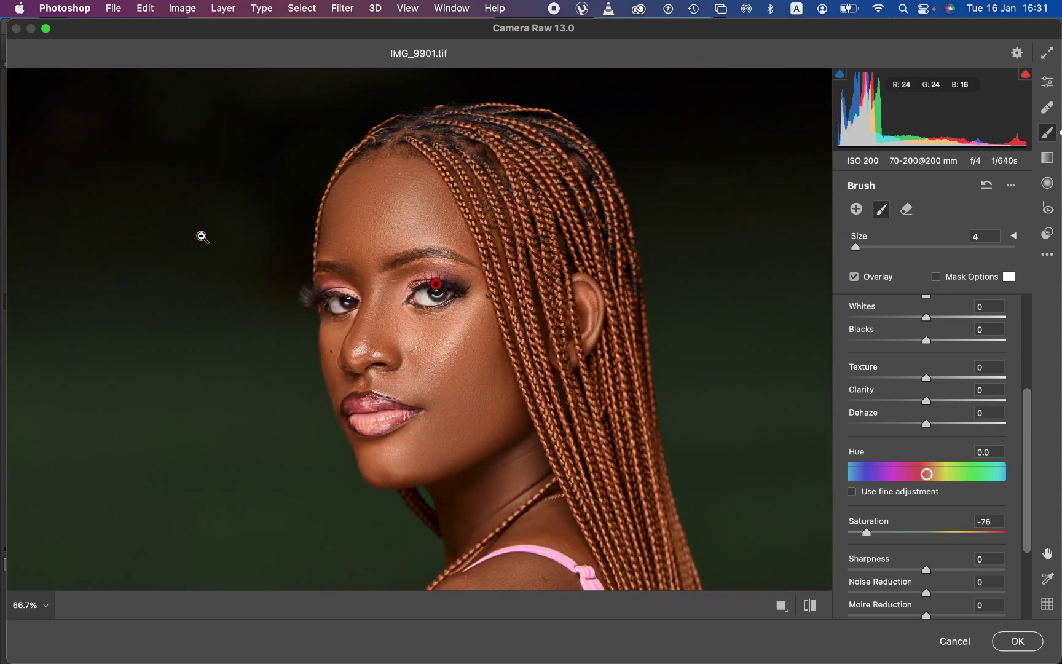
pyautogui.keyDown('alt'); pyautogui.click(202, 236); pyautogui.keyUp('alt')
pyautogui.keyDown('alt'); pyautogui.click(202, 237); pyautogui.keyUp('alt')
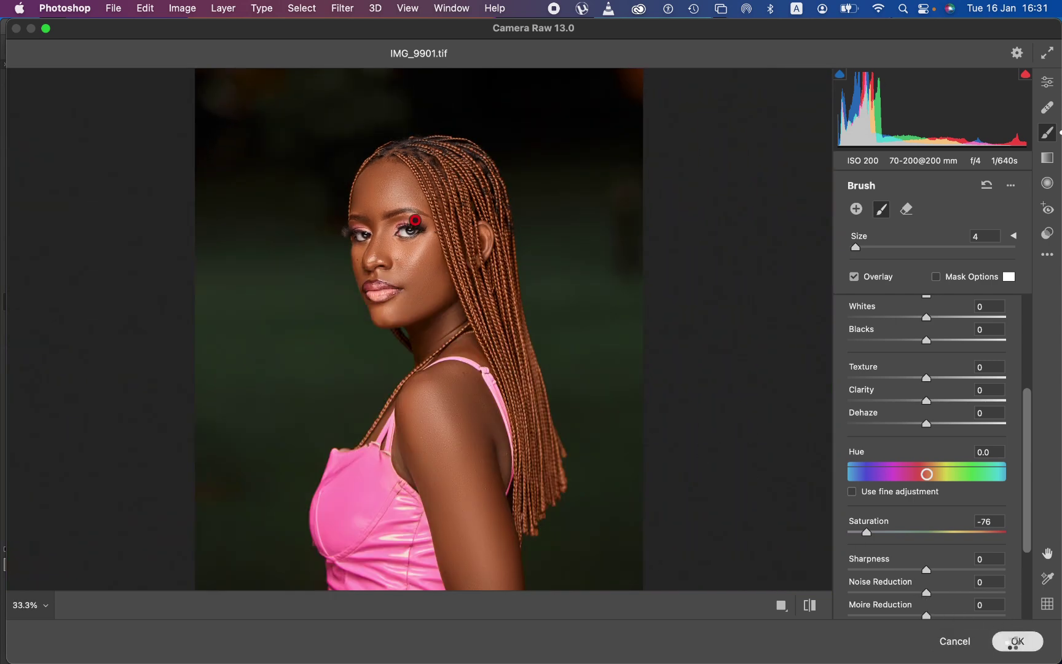
pyautogui.click(1018, 643)
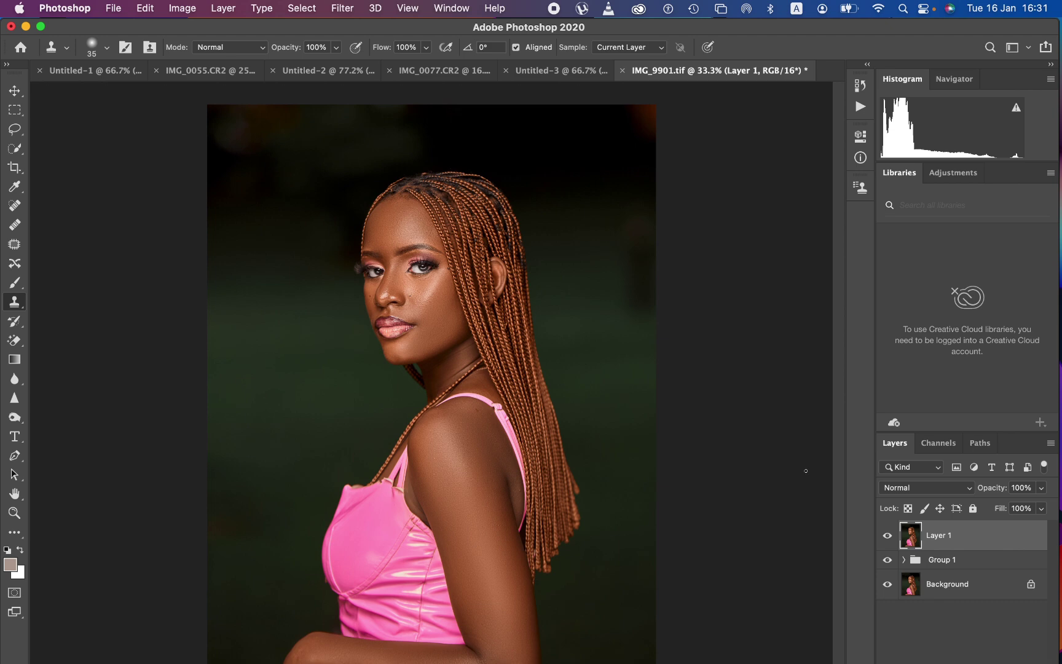
# Show the Background layer alone and restore the other layers repeatedly to compare the original with the finished retouch
pyautogui.keyDown('alt'); pyautogui.click(889, 586); pyautogui.keyUp('alt')
pyautogui.keyDown('alt'); pyautogui.click(888, 586); pyautogui.keyUp('alt')
pyautogui.keyDown('alt'); pyautogui.click(889, 586); pyautogui.keyUp('alt')
pyautogui.keyDown('alt'); pyautogui.click(888, 586); pyautogui.keyUp('alt')
# Open Export As for the portrait, keep the JPG format, and set the quality to 99%
pyautogui.click(116, 8)
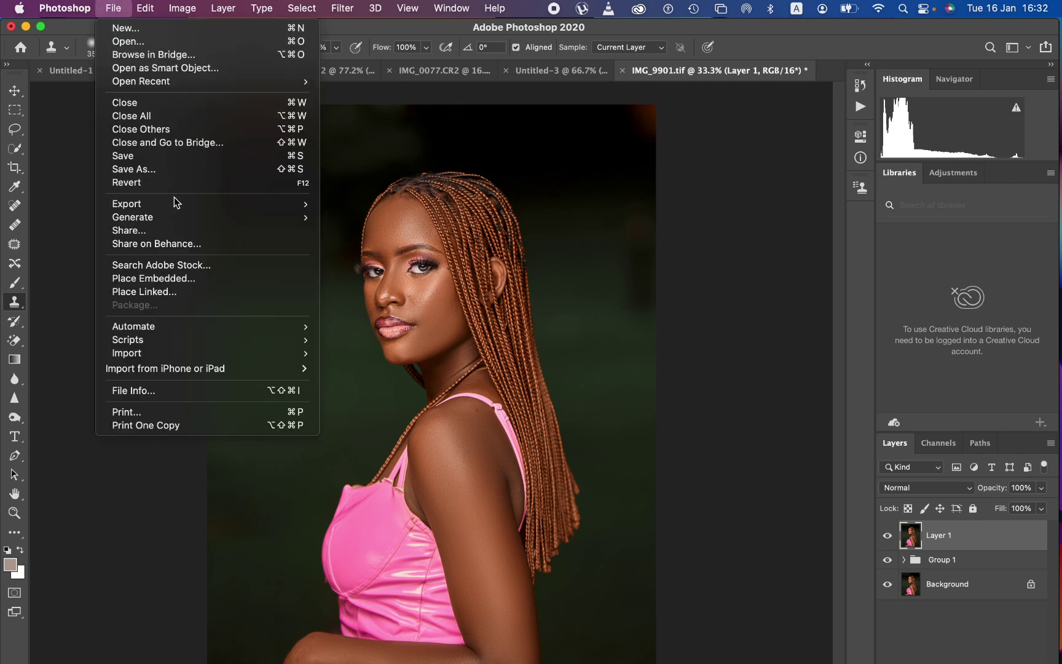
pyautogui.moveTo(176, 204)
pyautogui.click(379, 217)
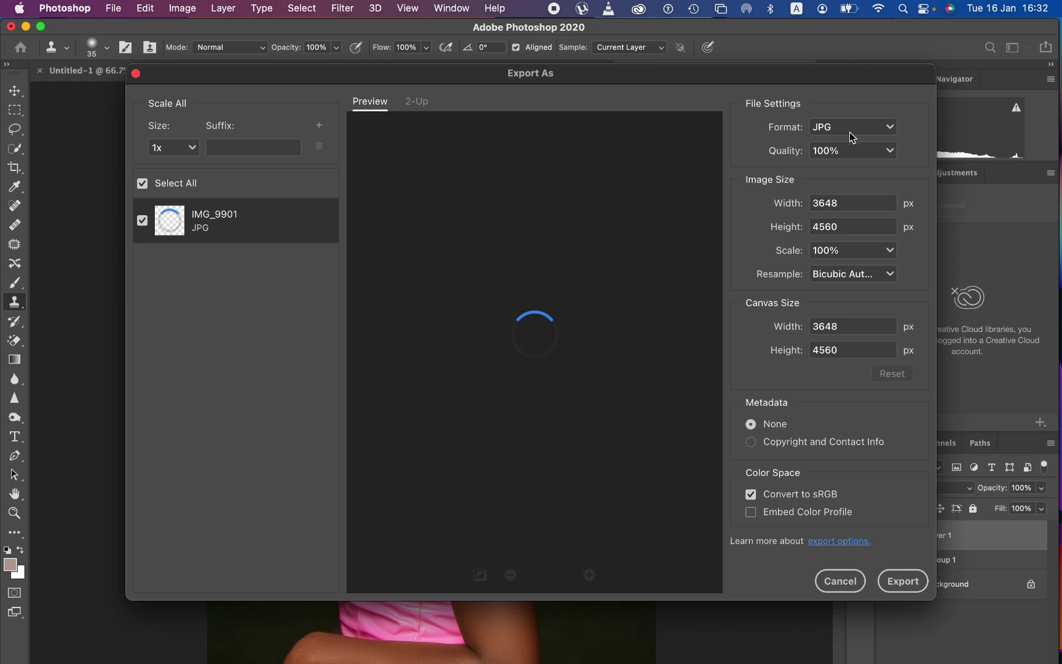
pyautogui.click(881, 132)
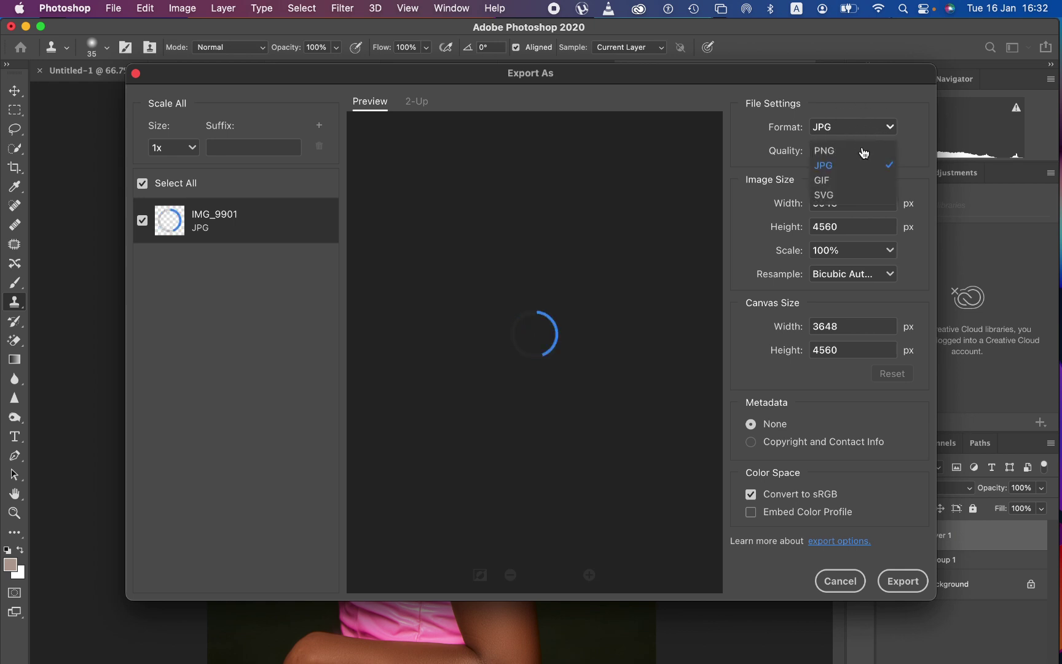
pyautogui.click(803, 153)
pyautogui.press('Down')
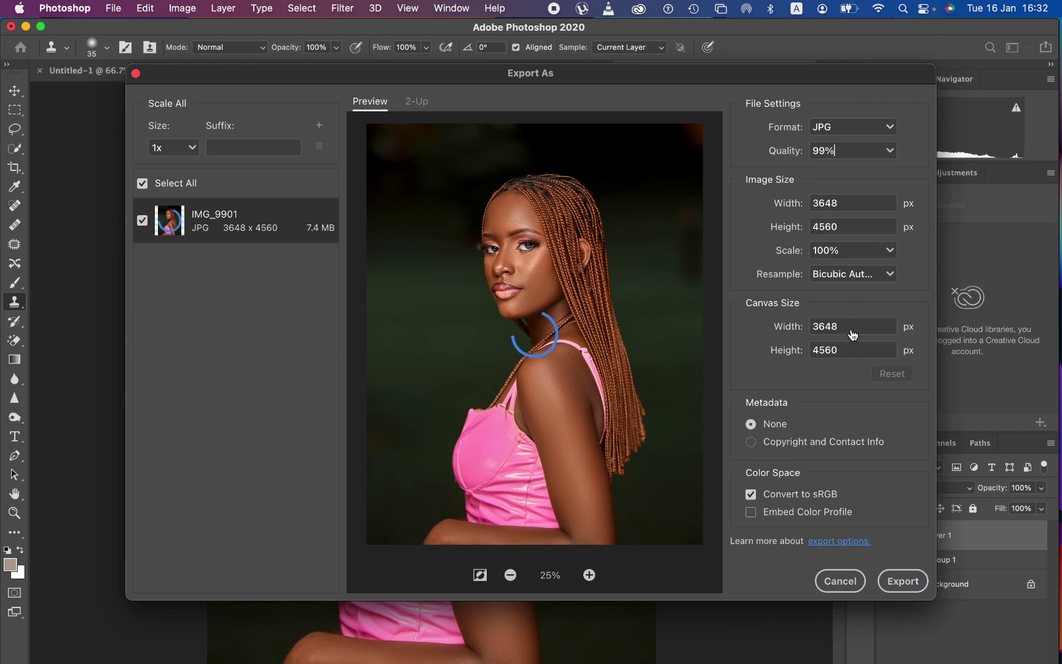
# Set resampling to Bicubic Sharper, embed the color profile, and export the image to the Desktop as IMG_9901.jpg
pyautogui.click(882, 276)
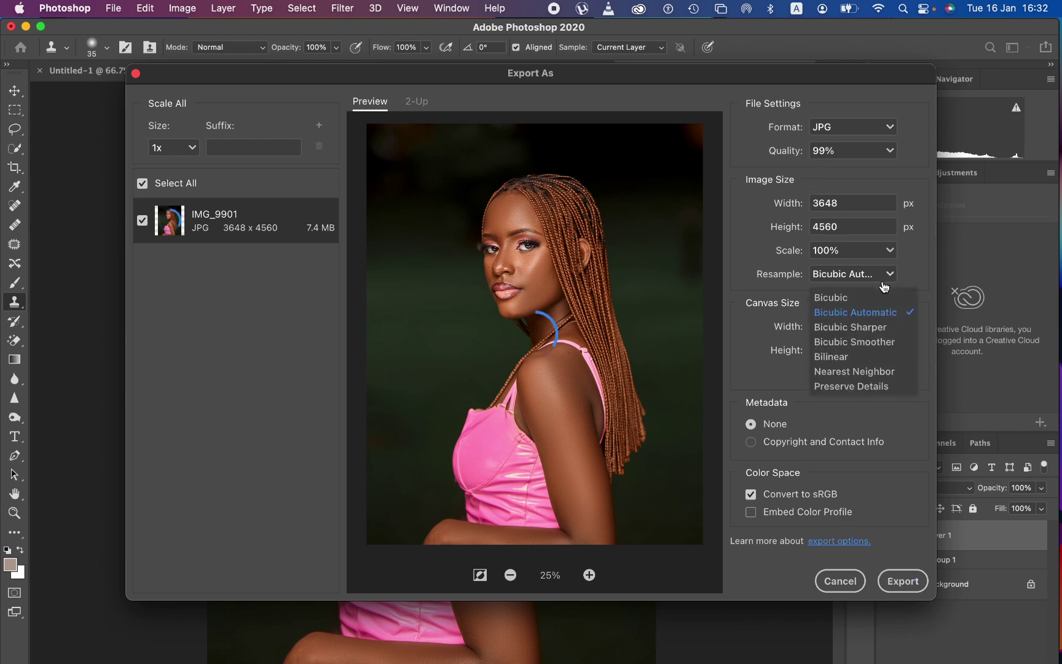
pyautogui.click(873, 327)
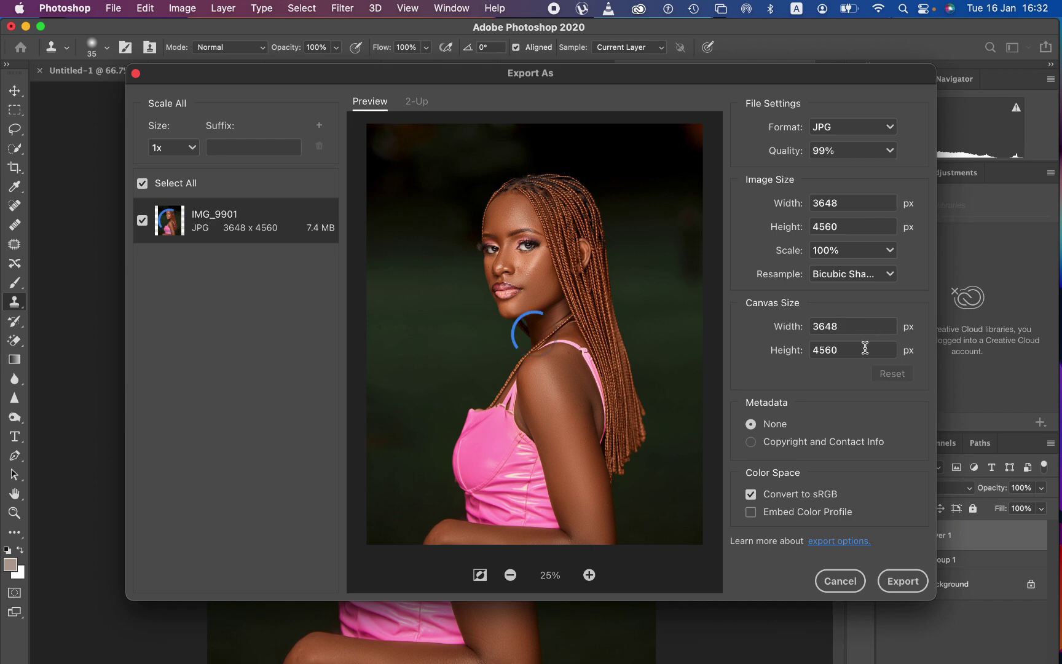
pyautogui.click(750, 512)
pyautogui.click(895, 586)
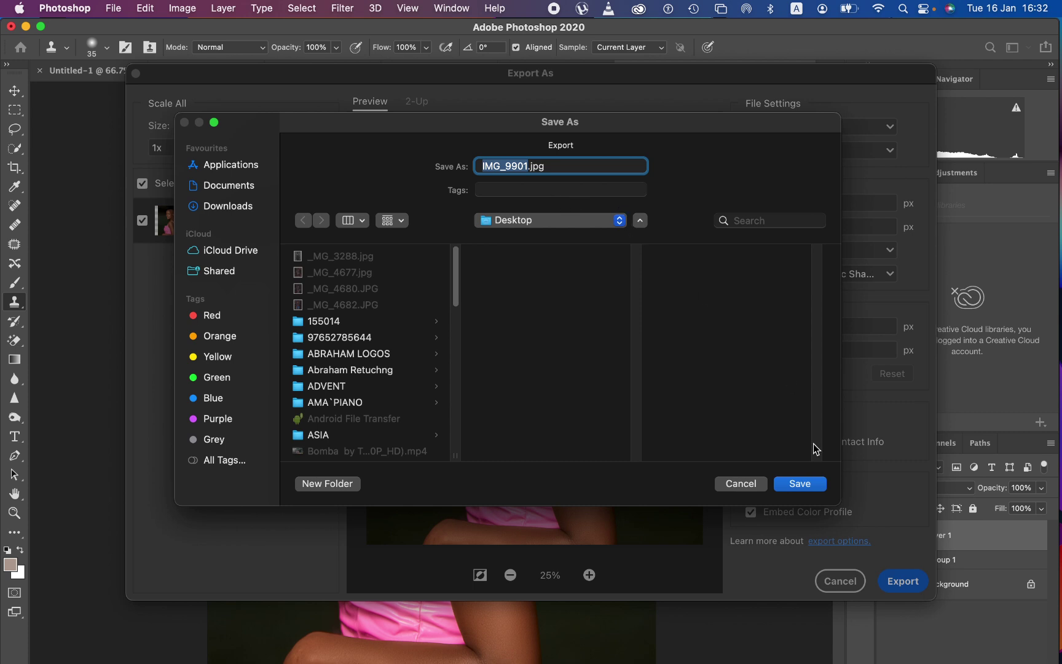
pyautogui.click(800, 486)
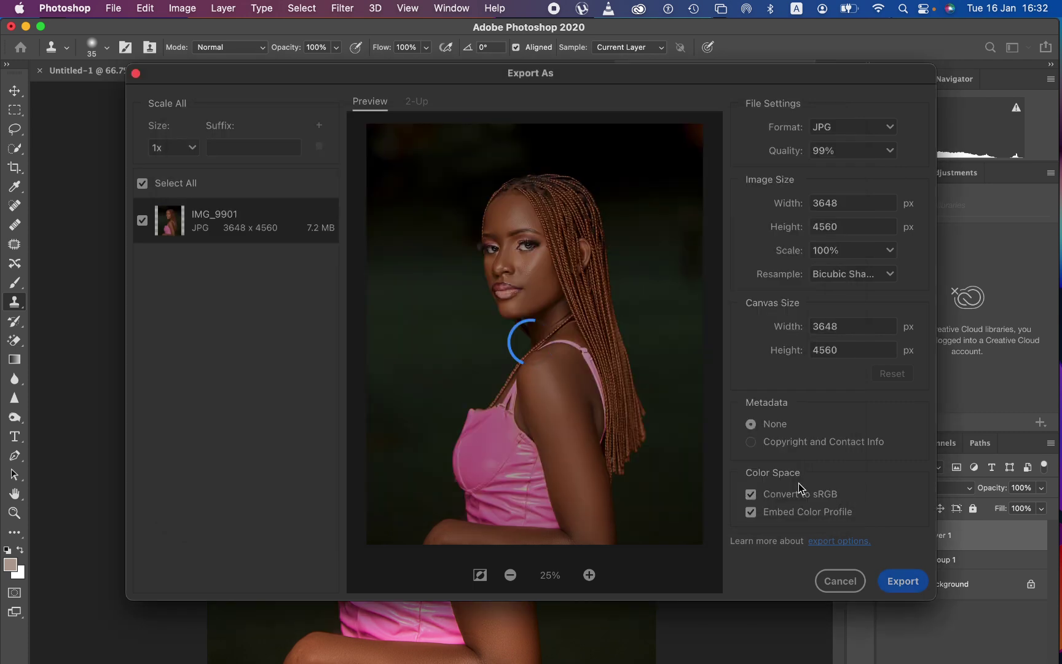